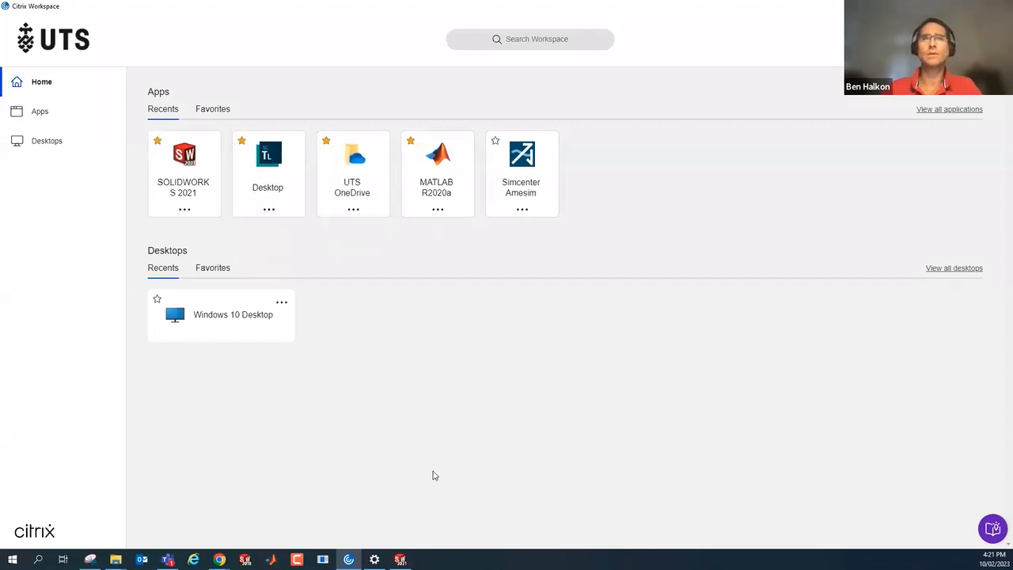
# Switch to SOLIDWORKS and create a new part document, continuing with a blank template
pyautogui.click(400, 559)
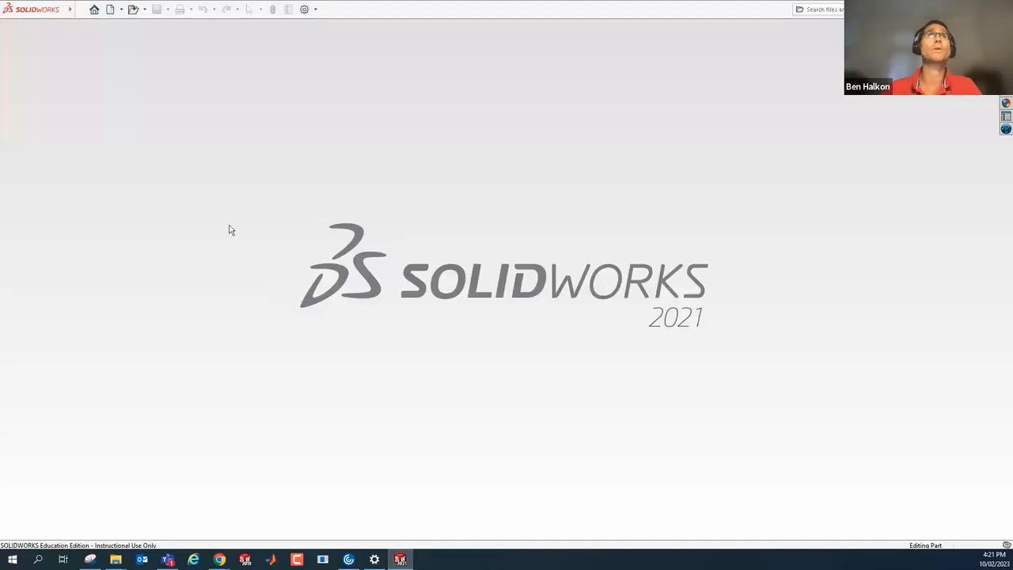
pyautogui.click(110, 11)
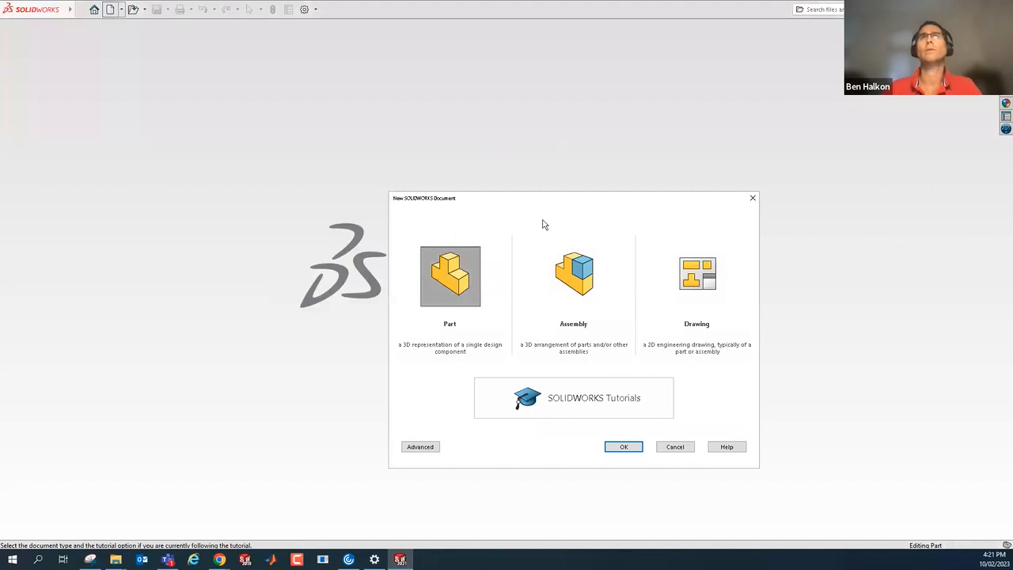
pyautogui.click(624, 447)
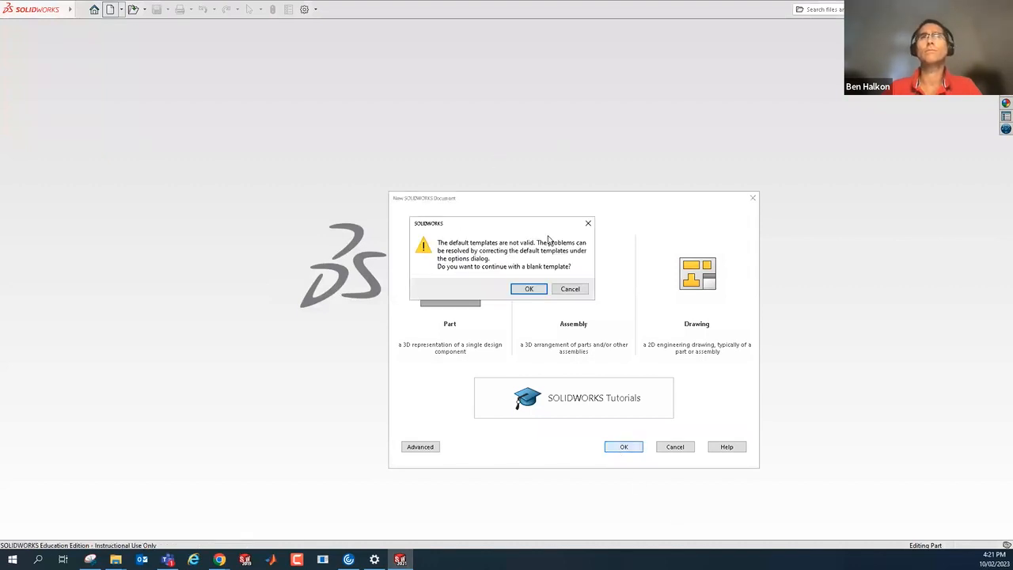
pyautogui.click(528, 289)
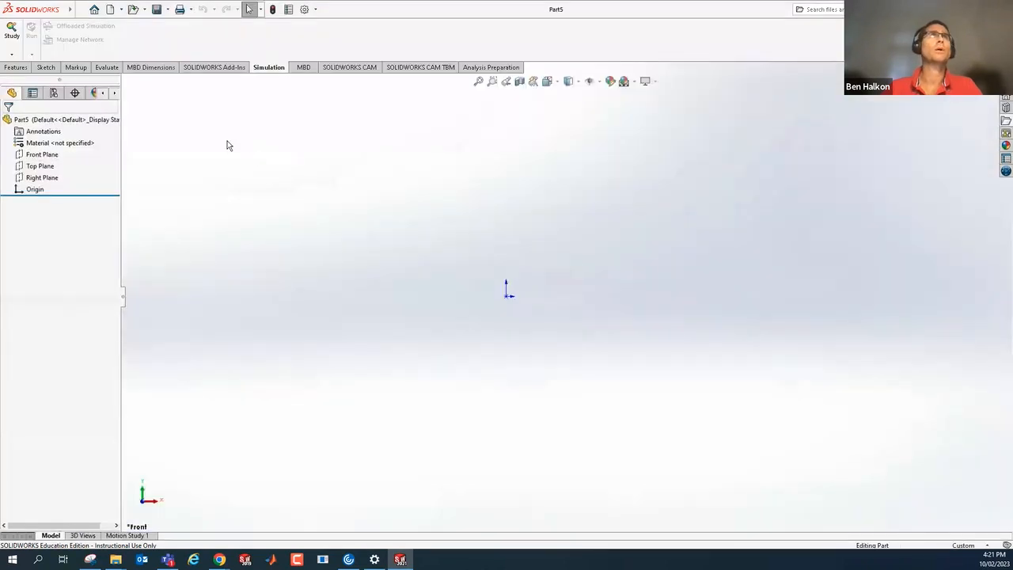
# Start an Extruded Boss/Base on the Front Plane and sketch a corner rectangle about 147 mm by 79 mm around the origin
pyautogui.click(17, 68)
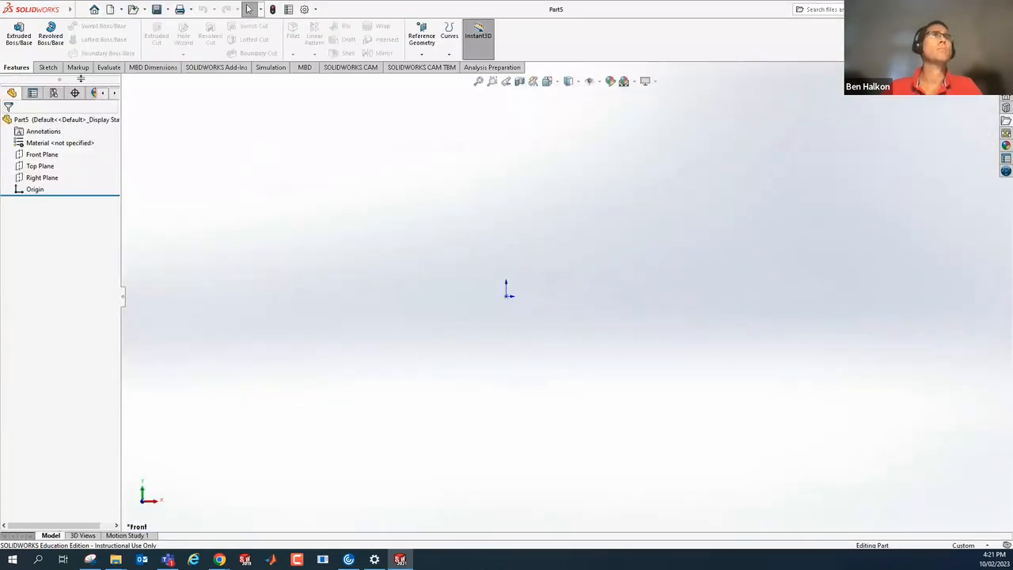
pyautogui.click(19, 40)
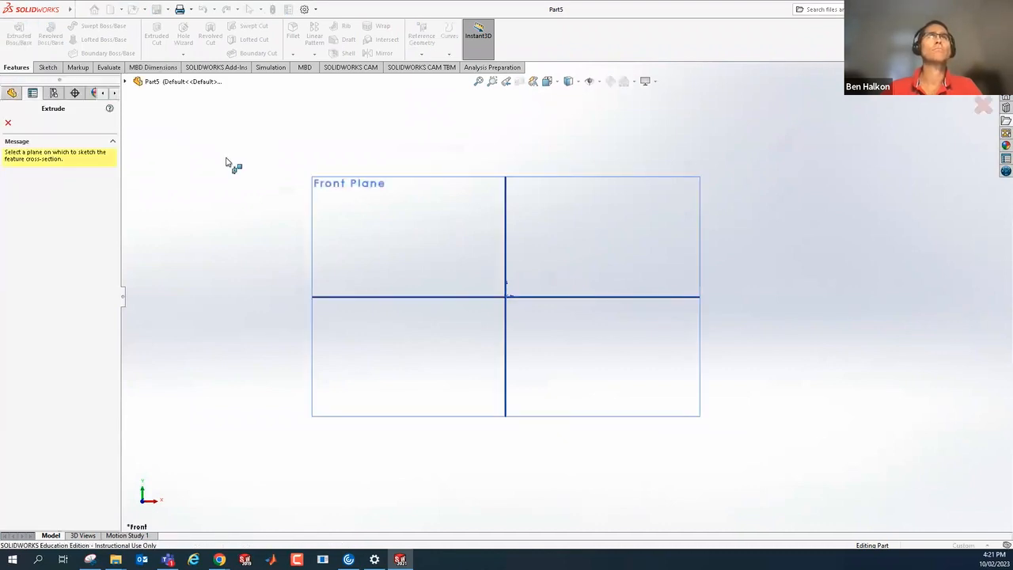
pyautogui.click(371, 235)
pyautogui.click(70, 39)
pyautogui.moveTo(384, 168); pyautogui.dragTo(809, 396)
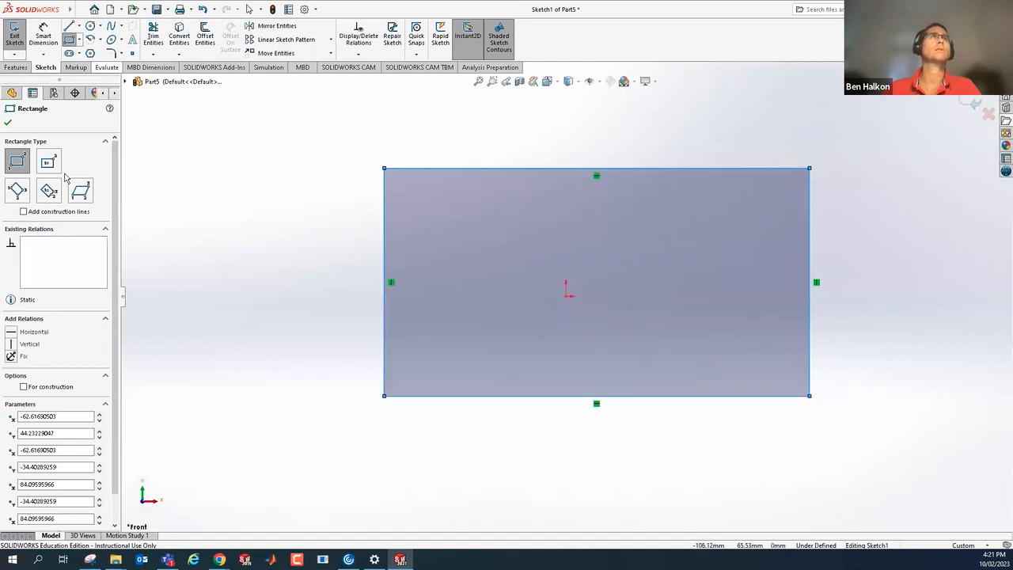
# Dimension the rectangle's width between its two vertical sides and set it to 530 mm
pyautogui.click(44, 35)
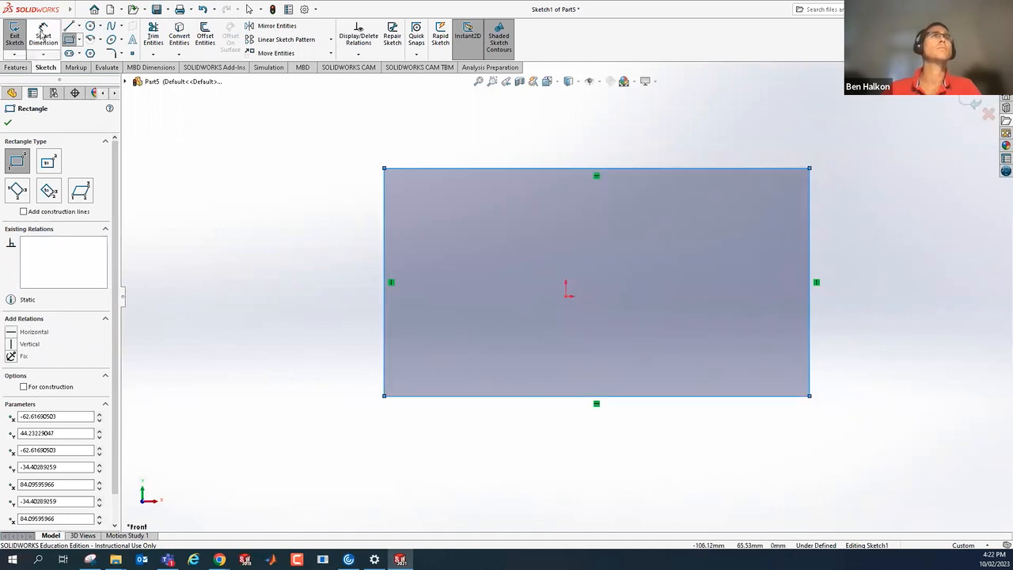
pyautogui.click(387, 215)
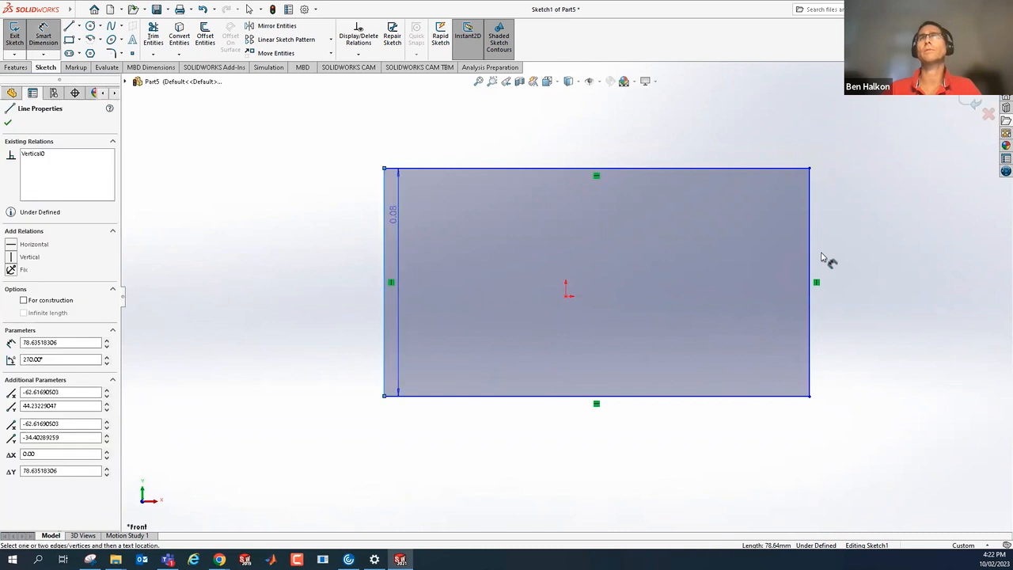
pyautogui.click(810, 253)
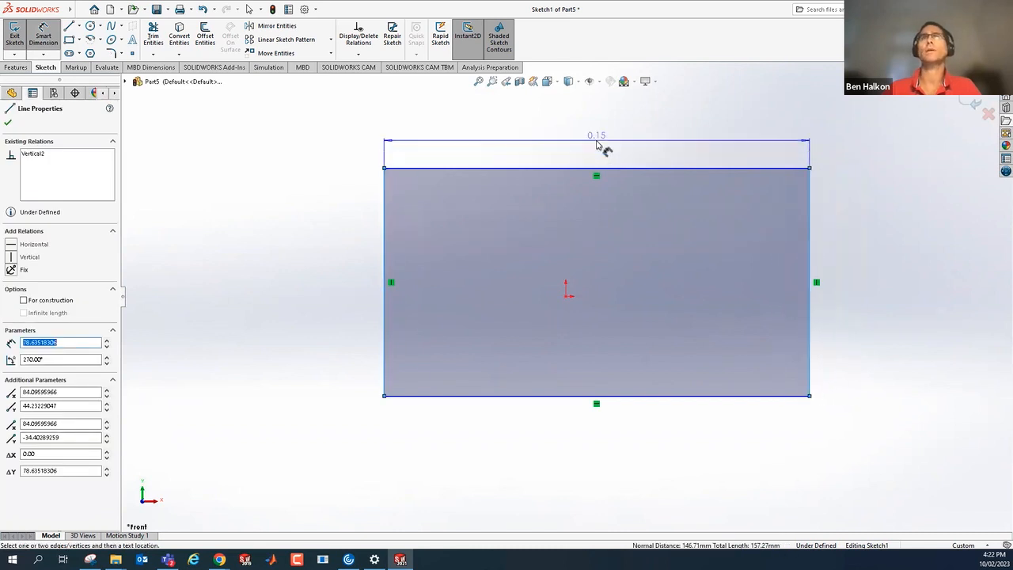
pyautogui.click(600, 147)
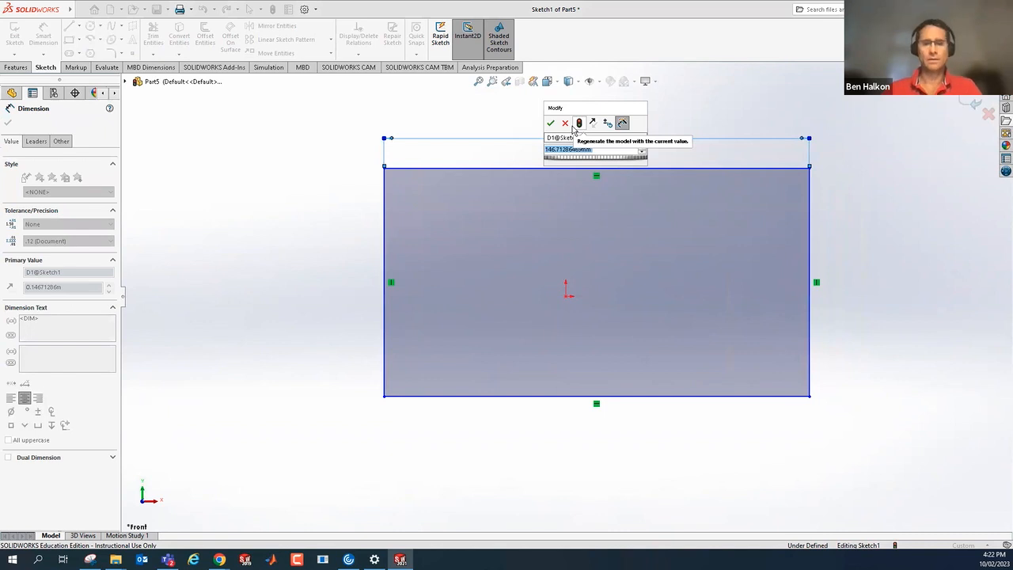
pyautogui.write('530')
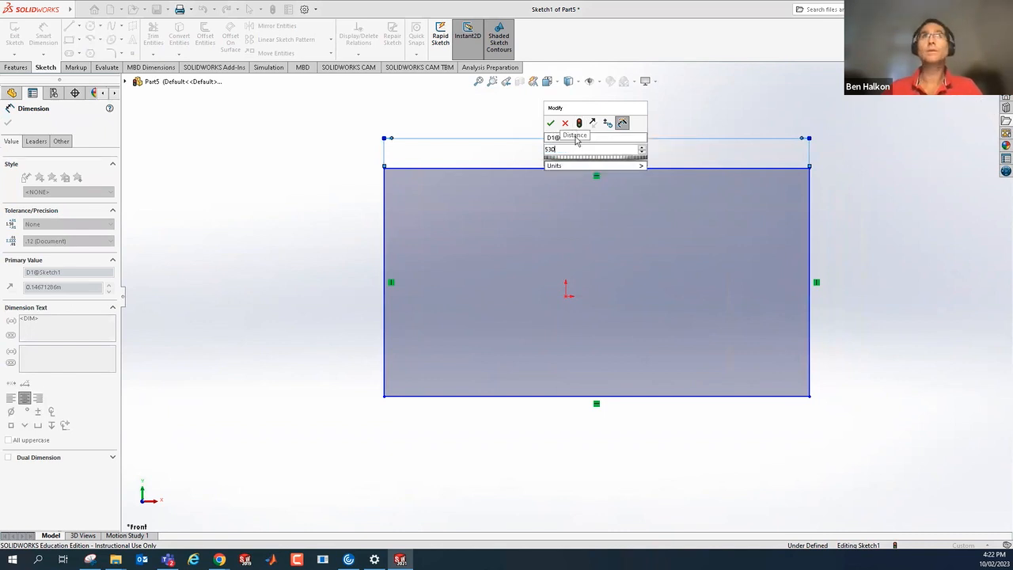
pyautogui.click(549, 122)
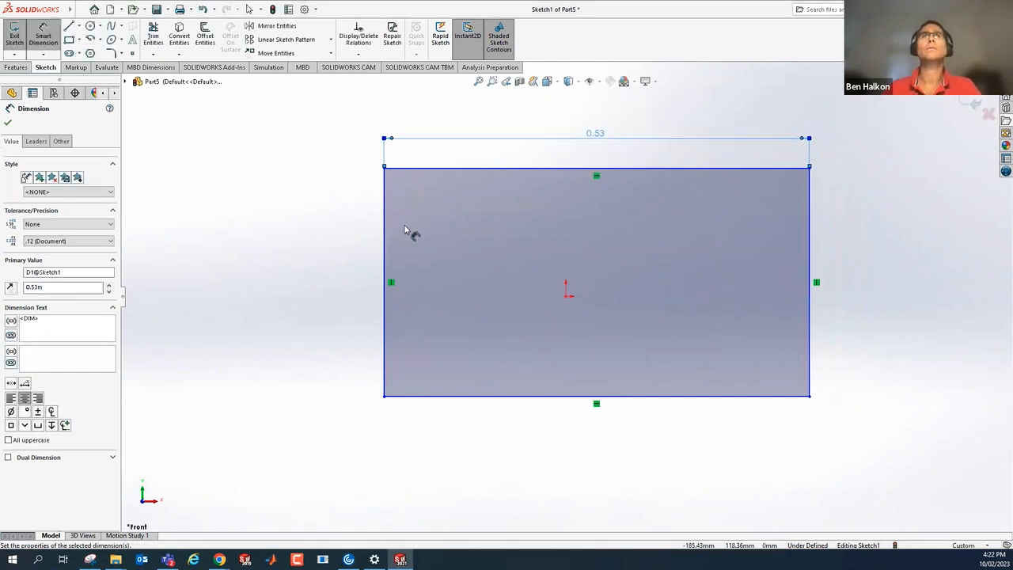
# Dimension the rectangle's height between its two horizontal sides and set it to 320 mm
pyautogui.click(419, 169)
pyautogui.click(436, 396)
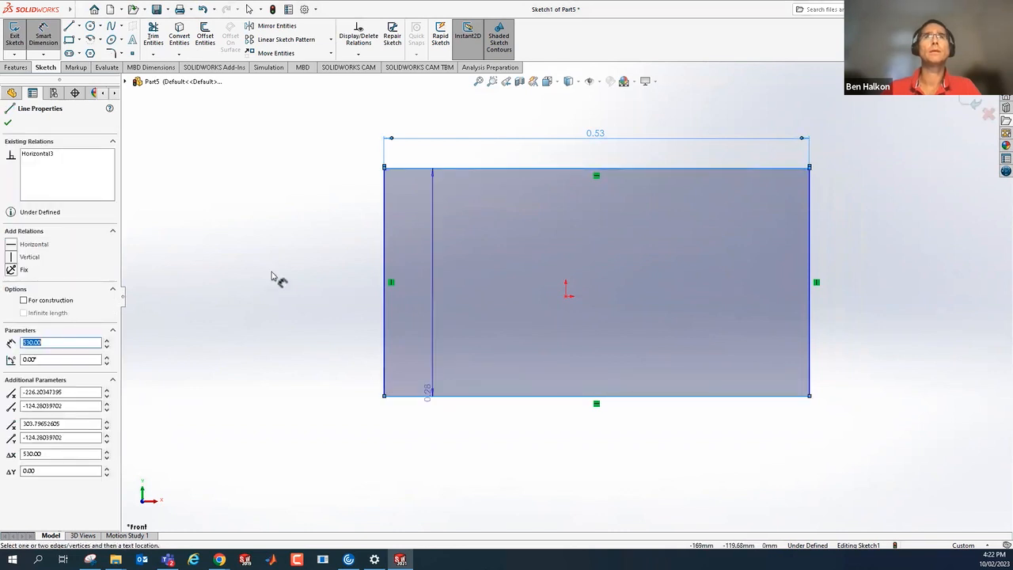
pyautogui.click(294, 306)
pyautogui.write('320')
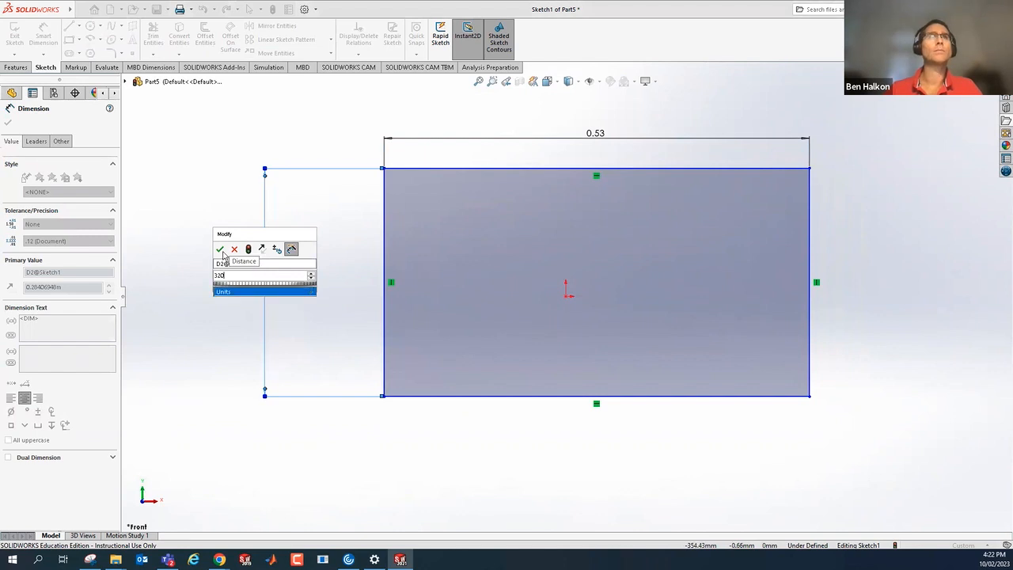
pyautogui.click(221, 250)
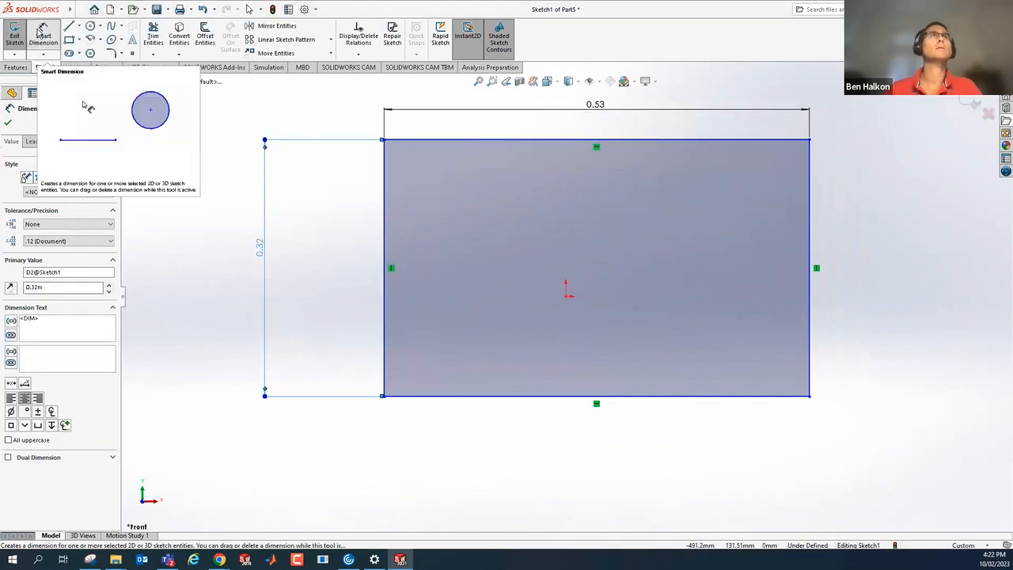
# Finish the sketch and extrude the rectangle as a blind boss 23 mm deep
pyautogui.click(18, 36)
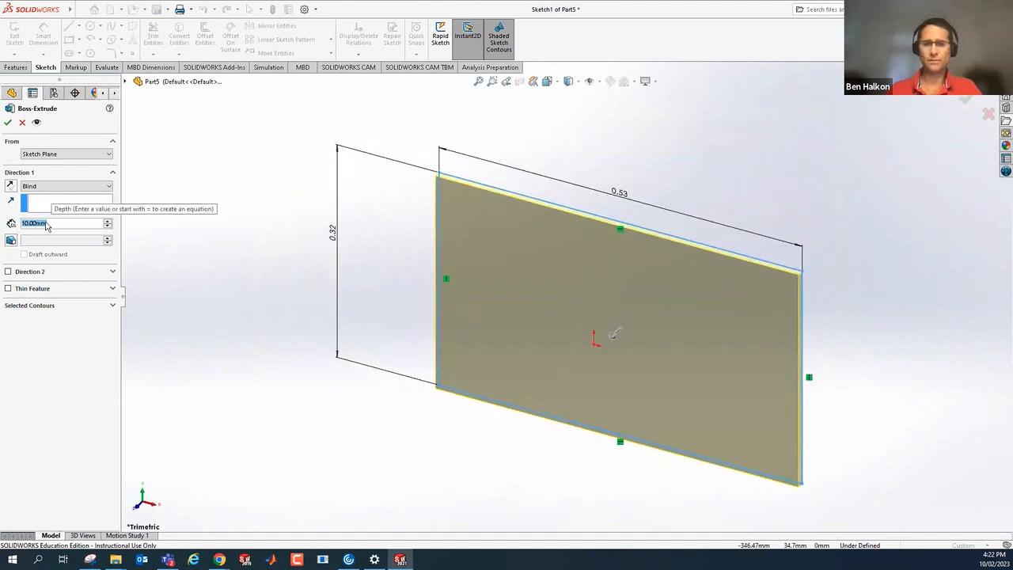
pyautogui.write('23')
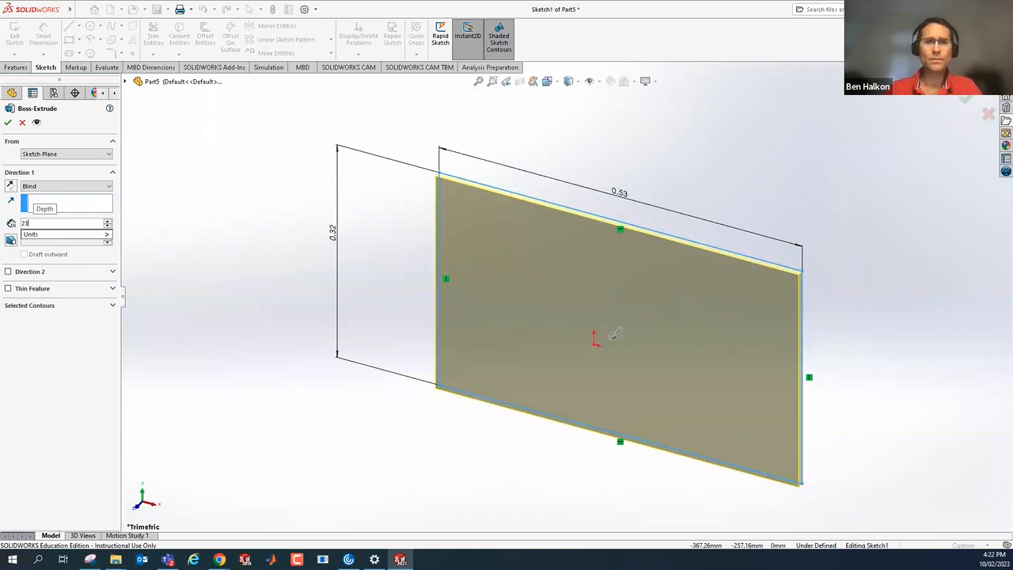
pyautogui.click(8, 124)
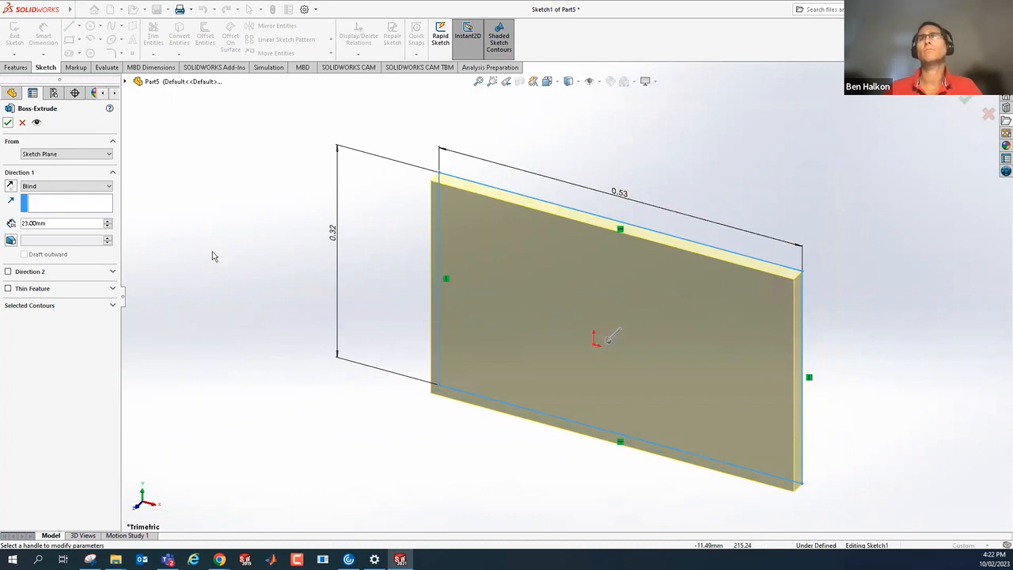
pyautogui.click(8, 123)
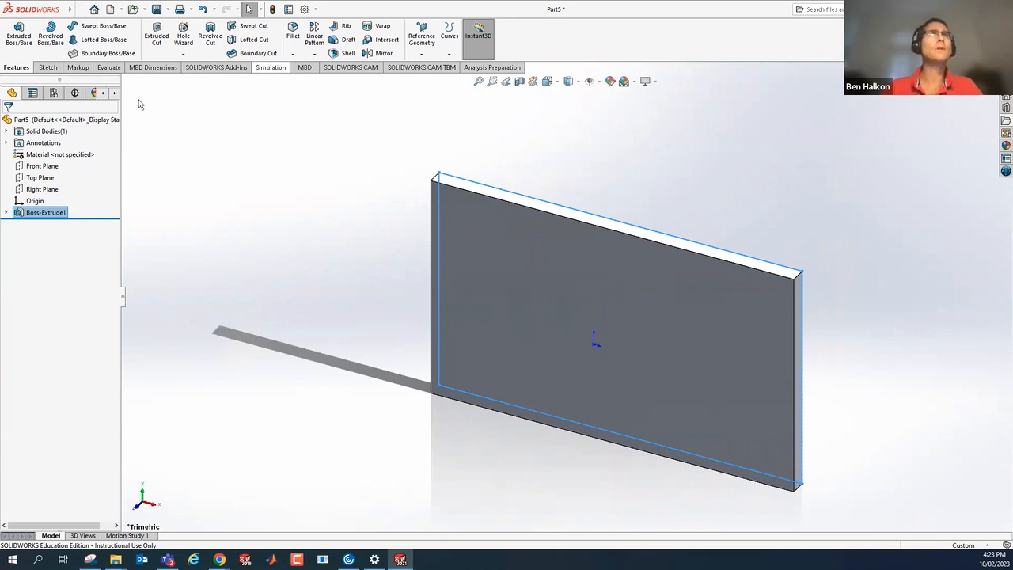
# Create a new simulation study of the Frequency type for the plate
pyautogui.click(270, 66)
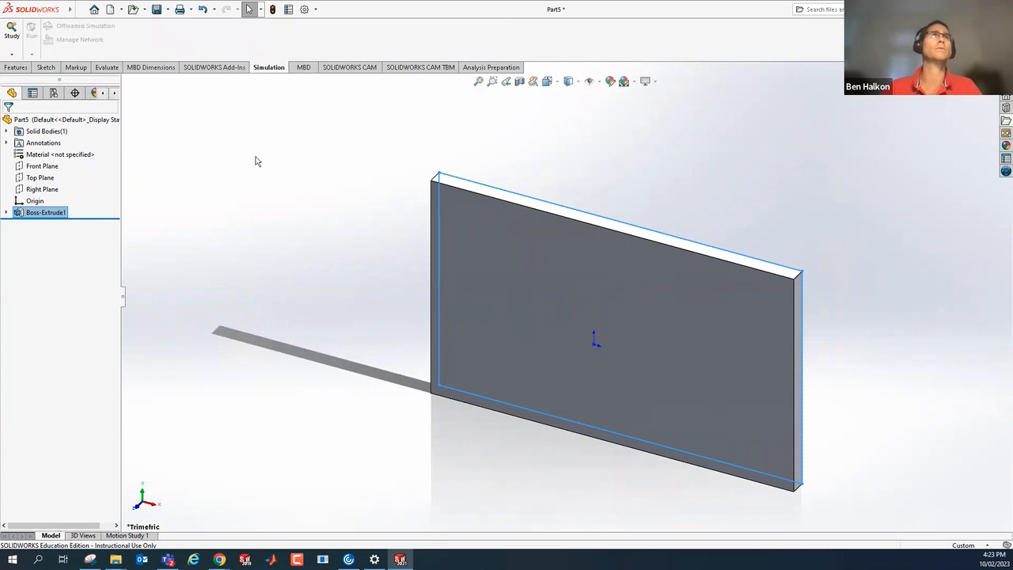
pyautogui.click(12, 54)
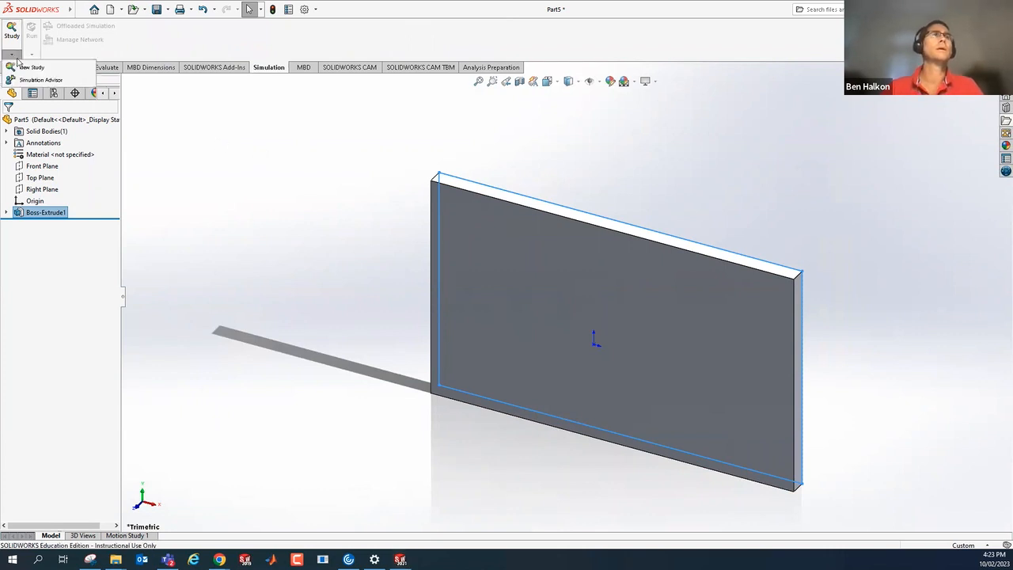
pyautogui.click(30, 67)
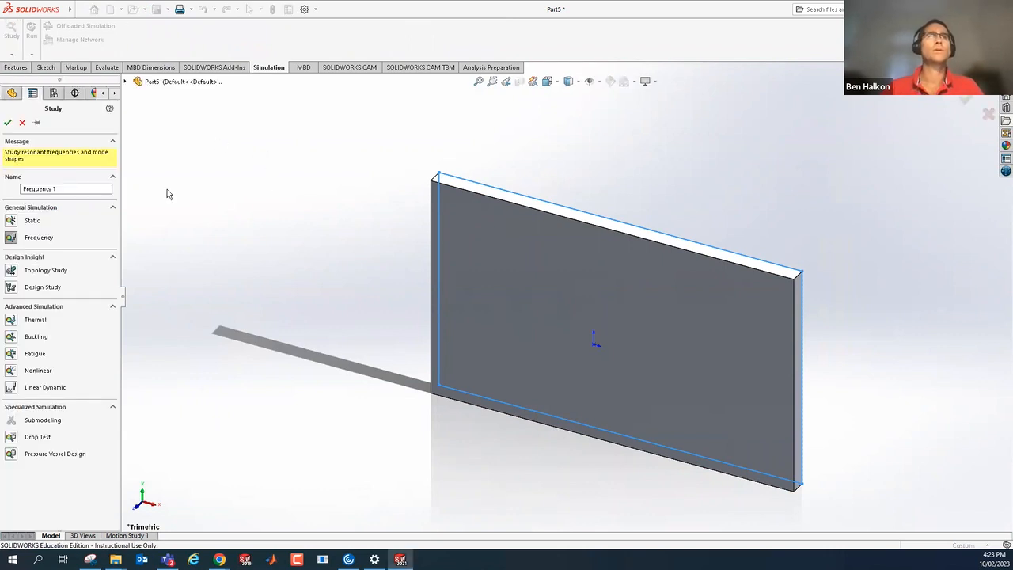
pyautogui.click(11, 221)
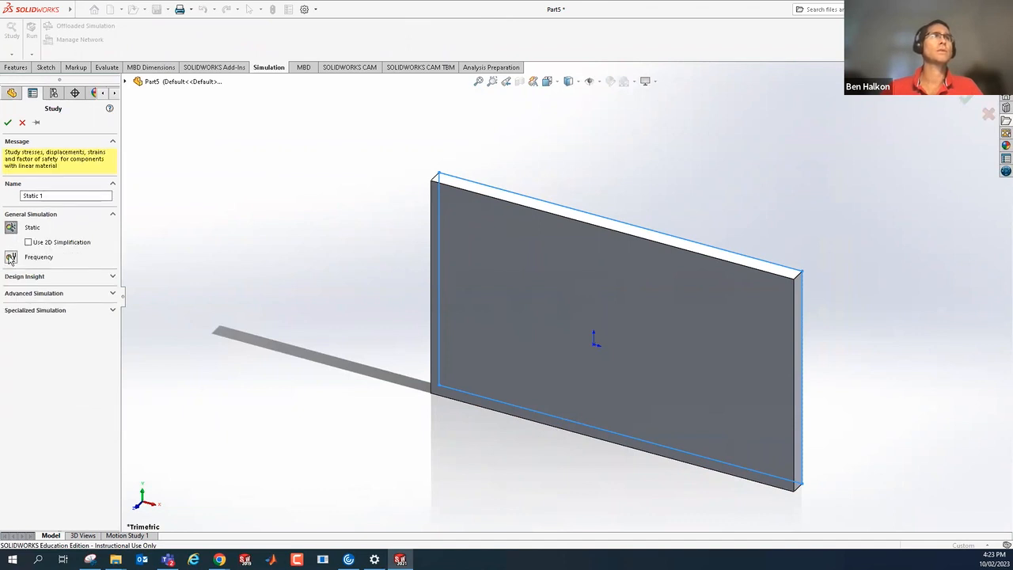
pyautogui.click(11, 257)
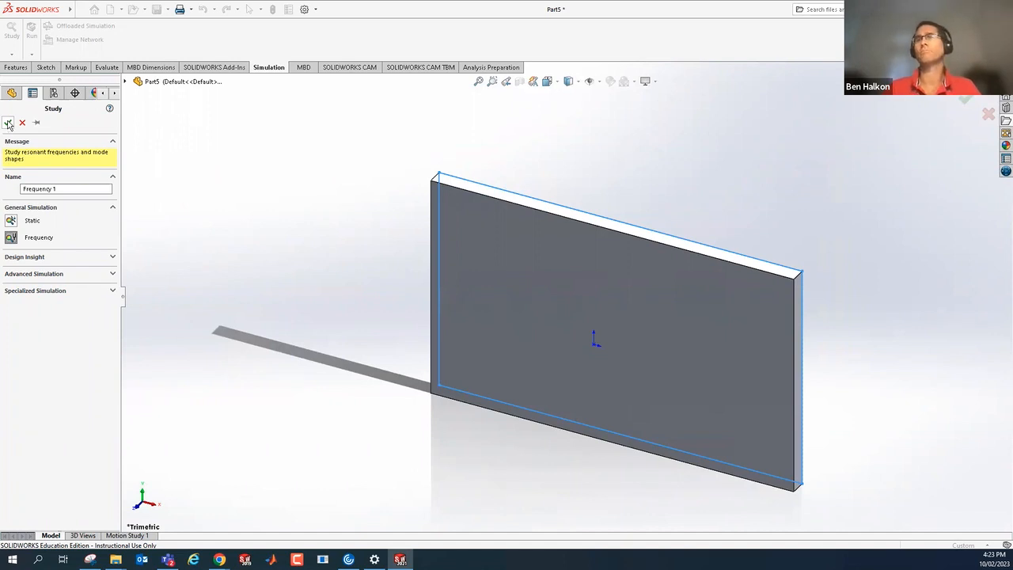
pyautogui.click(8, 124)
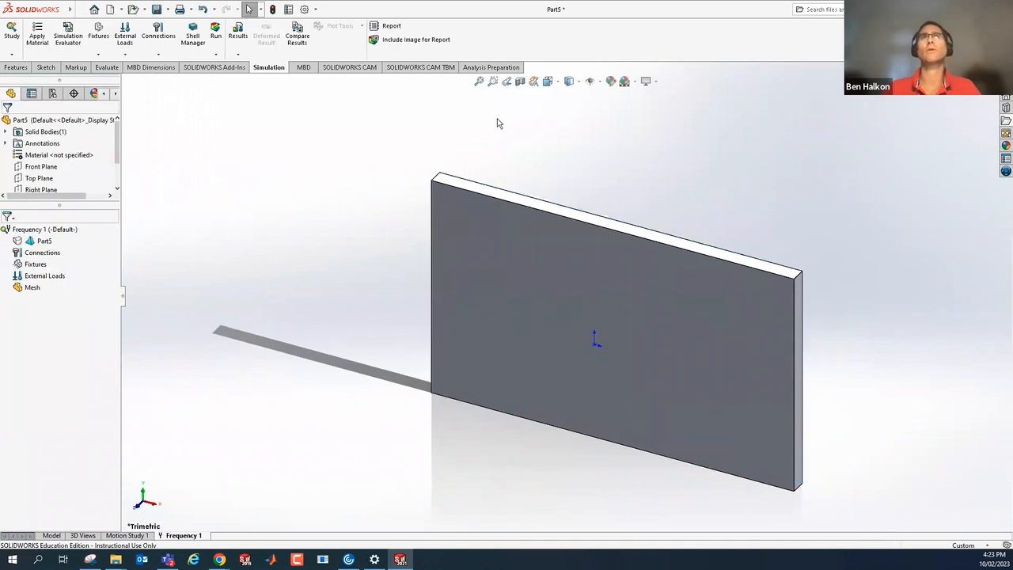
# Apply the plastic Acrylic (Medium-high impact) from the SOLIDWORKS Materials library to the plate in the frequency study
pyautogui.click(37, 35)
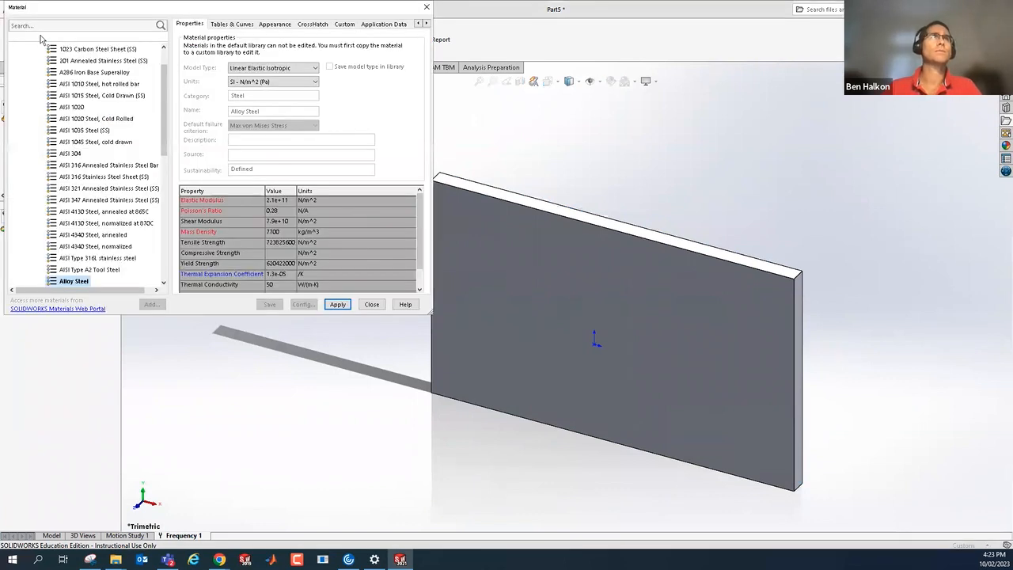
pyautogui.scroll(1, 43, 81)
pyautogui.click(28, 72)
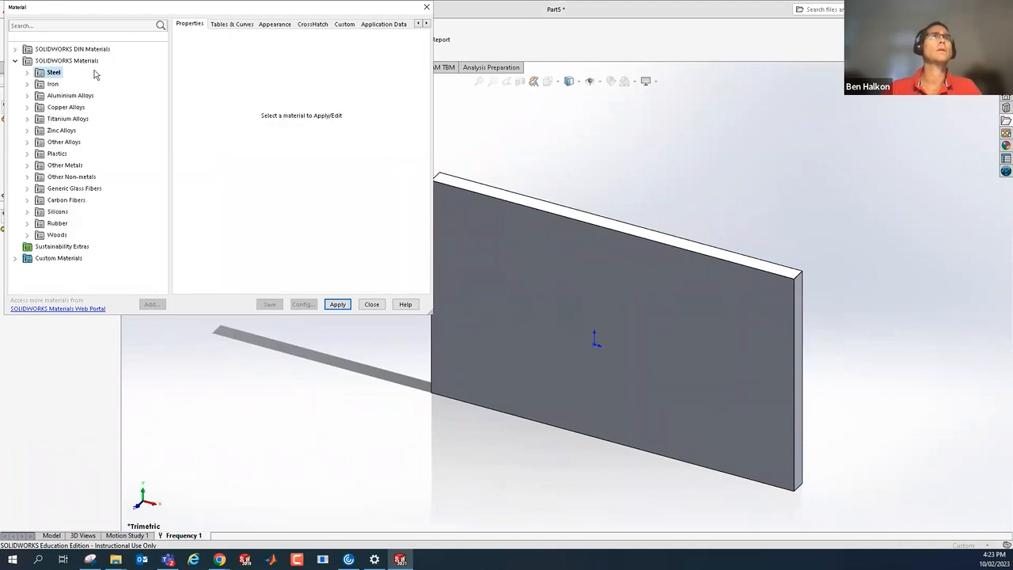
pyautogui.click(27, 153)
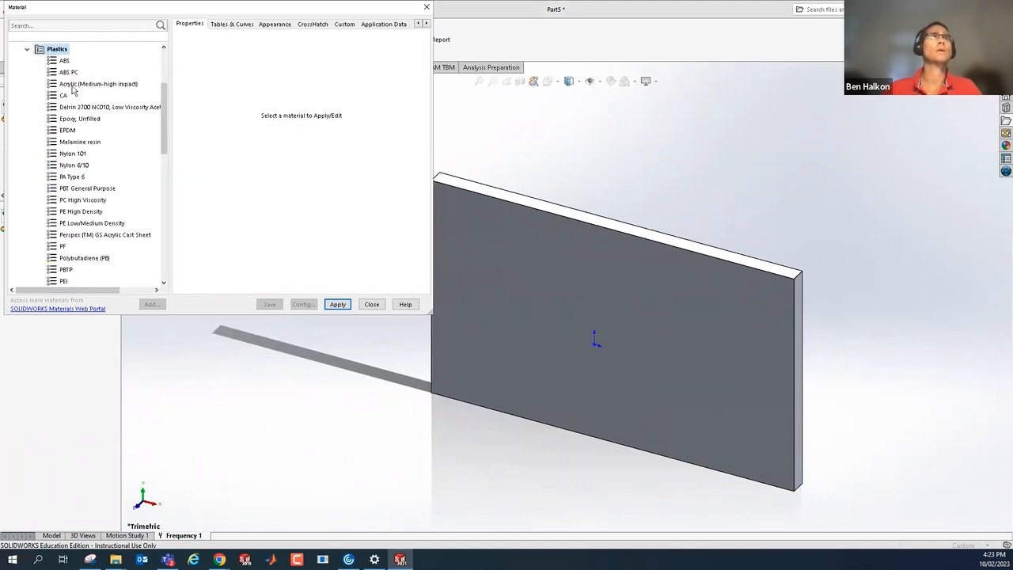
pyautogui.click(99, 84)
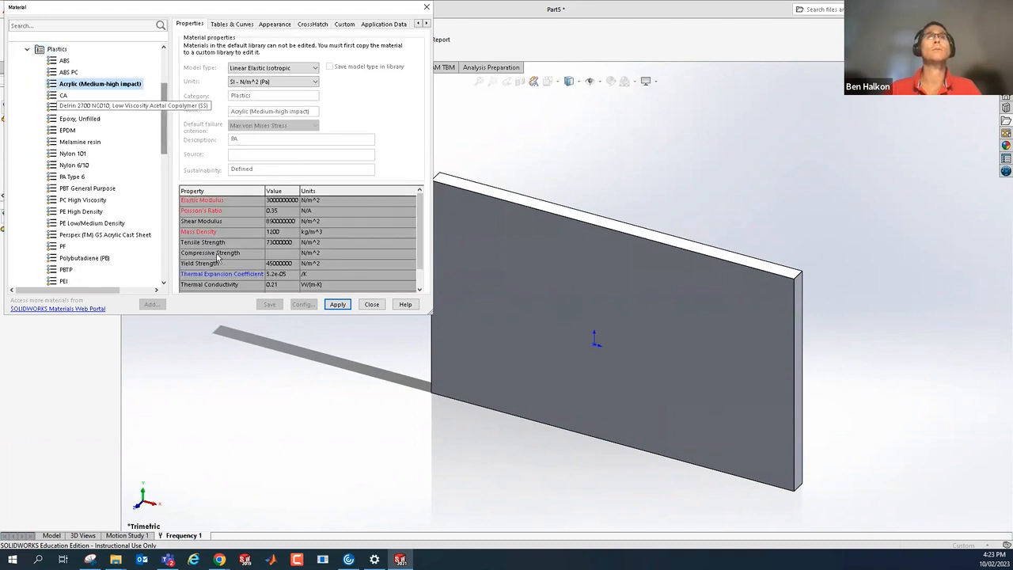
pyautogui.click(338, 305)
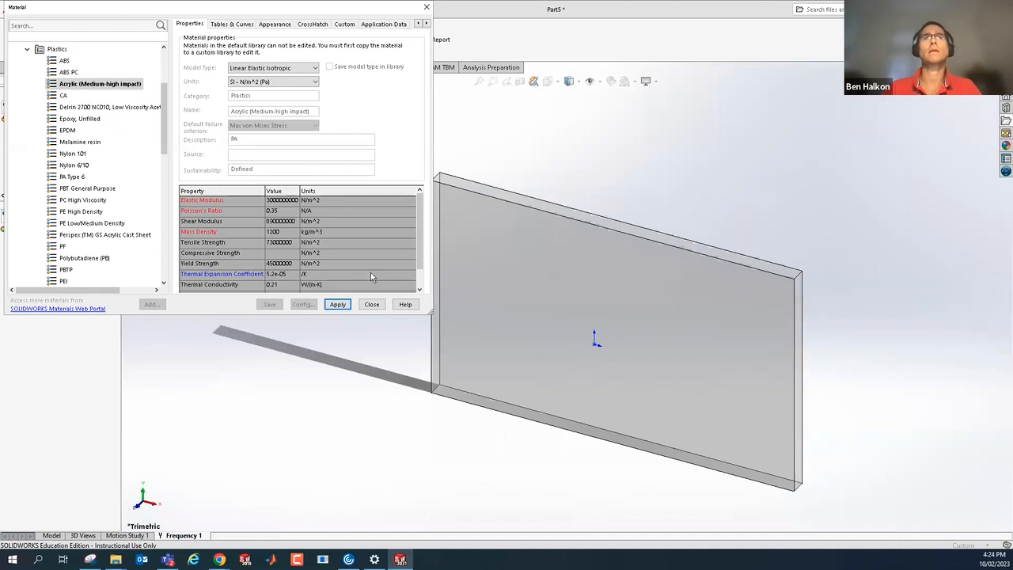
pyautogui.click(371, 304)
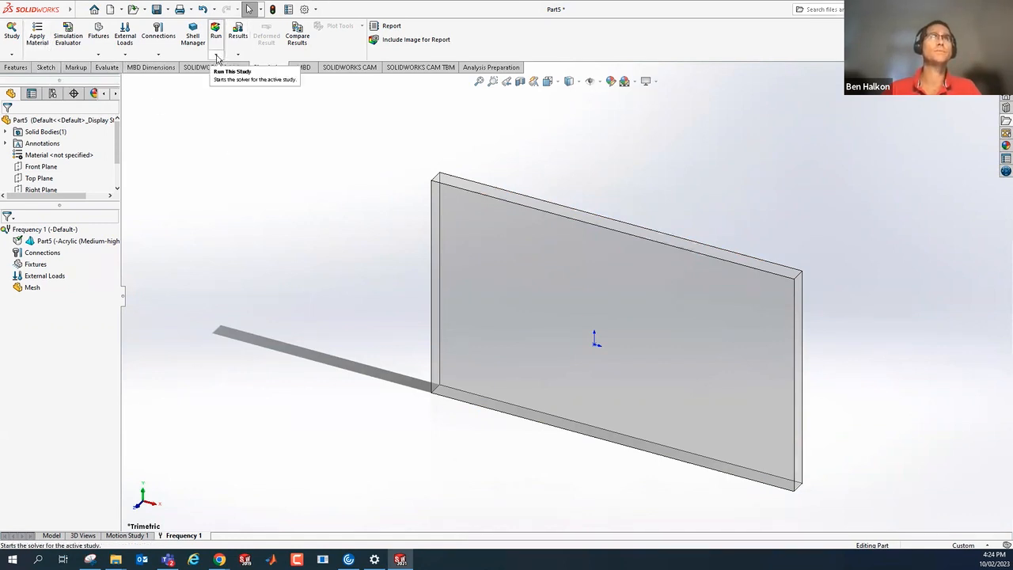
pyautogui.click(11, 54)
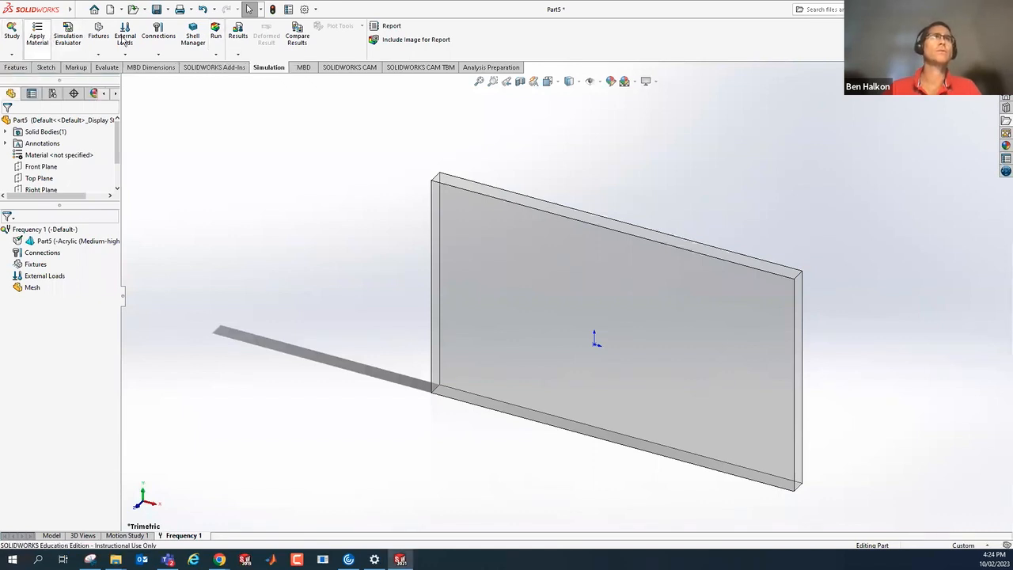
pyautogui.moveTo(106, 42)
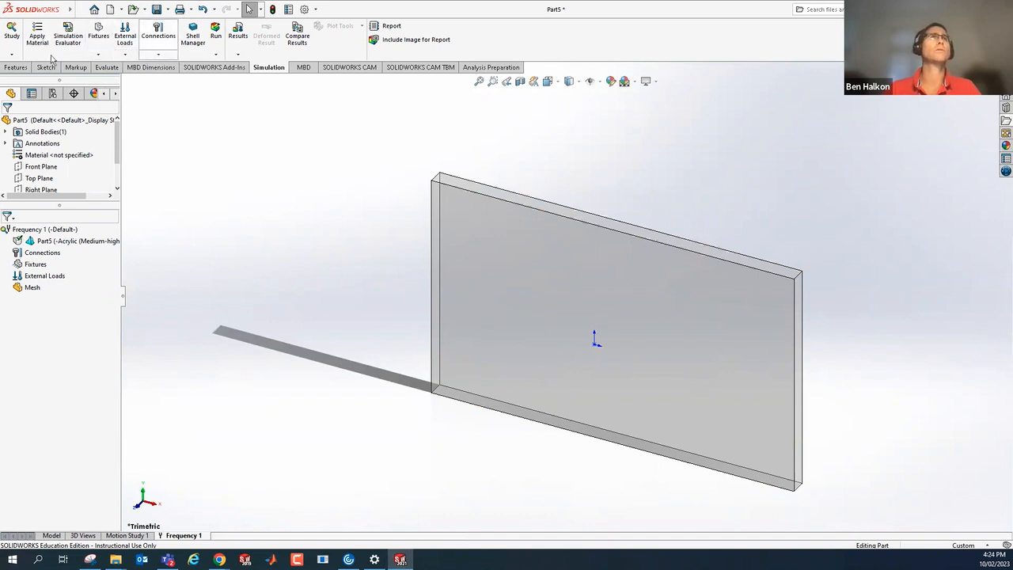
pyautogui.click(11, 55)
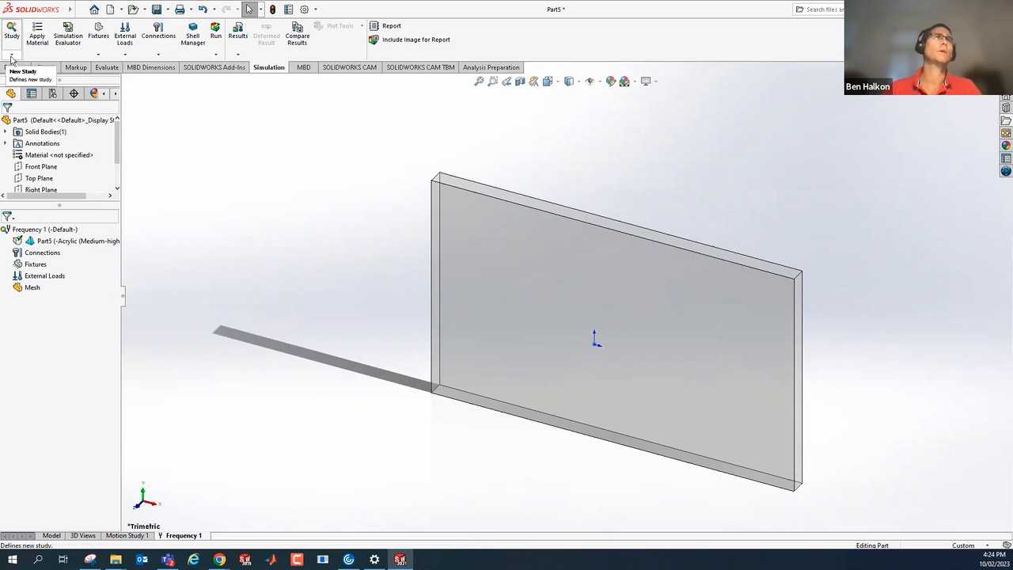
# Try to limit the frequency study to an upper bound frequency of 1000 Hz
pyautogui.click(32, 93)
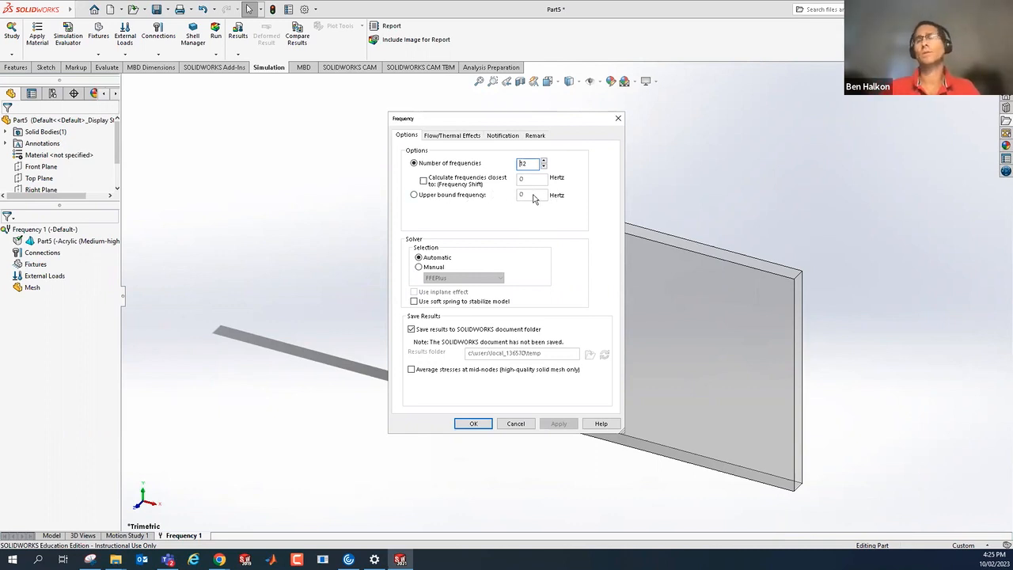
pyautogui.click(465, 196)
pyautogui.doubleClick(529, 195)
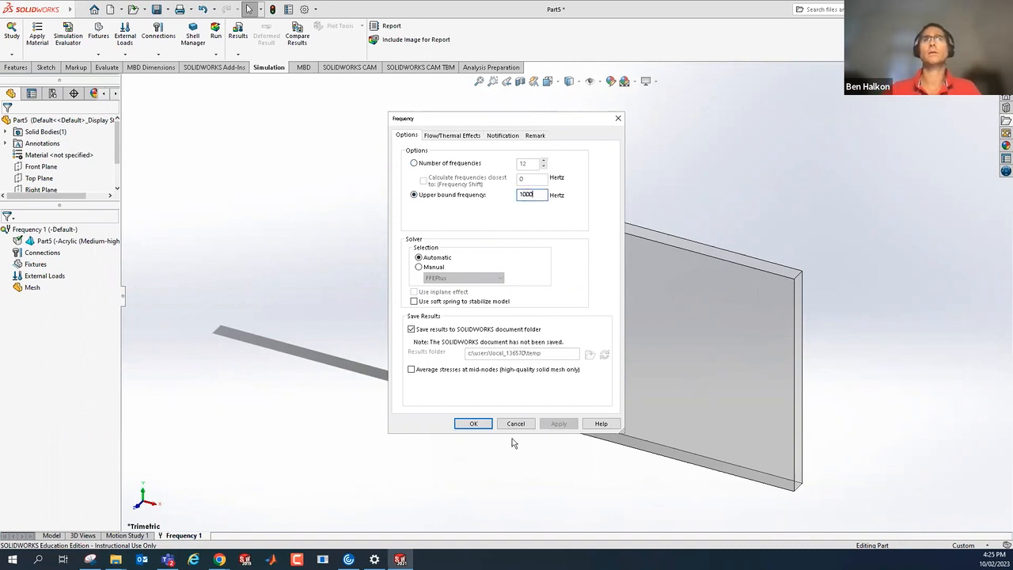
pyautogui.click(472, 425)
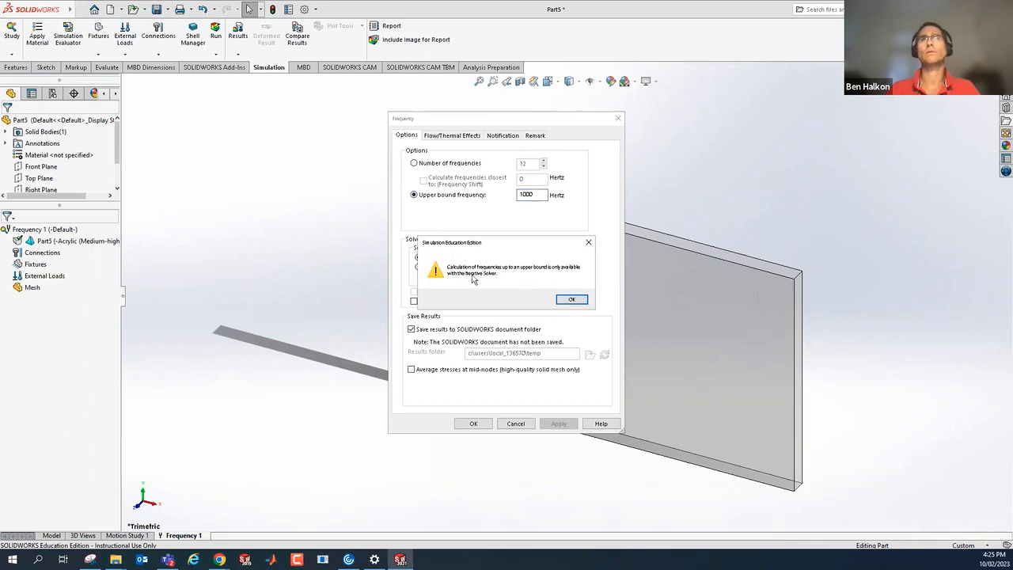
# Set the frequency study to calculate 12 frequencies, review the remaining study property pages and accept the properties
pyautogui.click(454, 163)
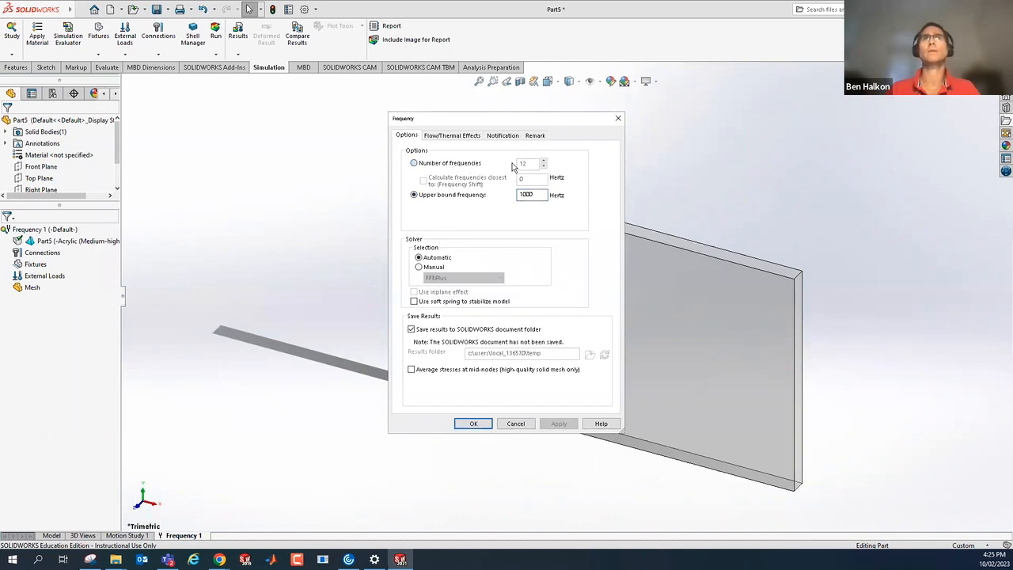
pyautogui.click(523, 164)
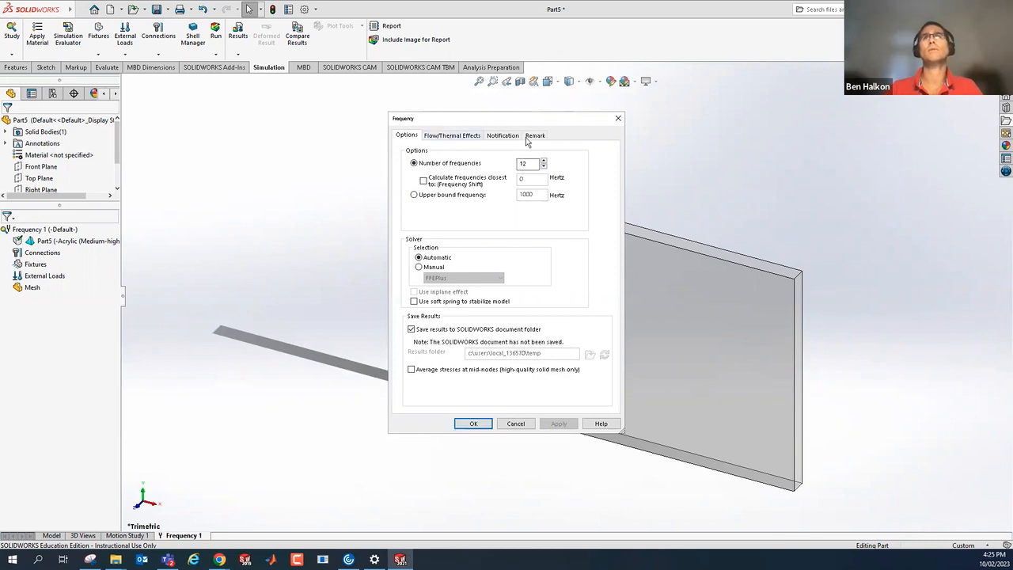
pyautogui.click(473, 138)
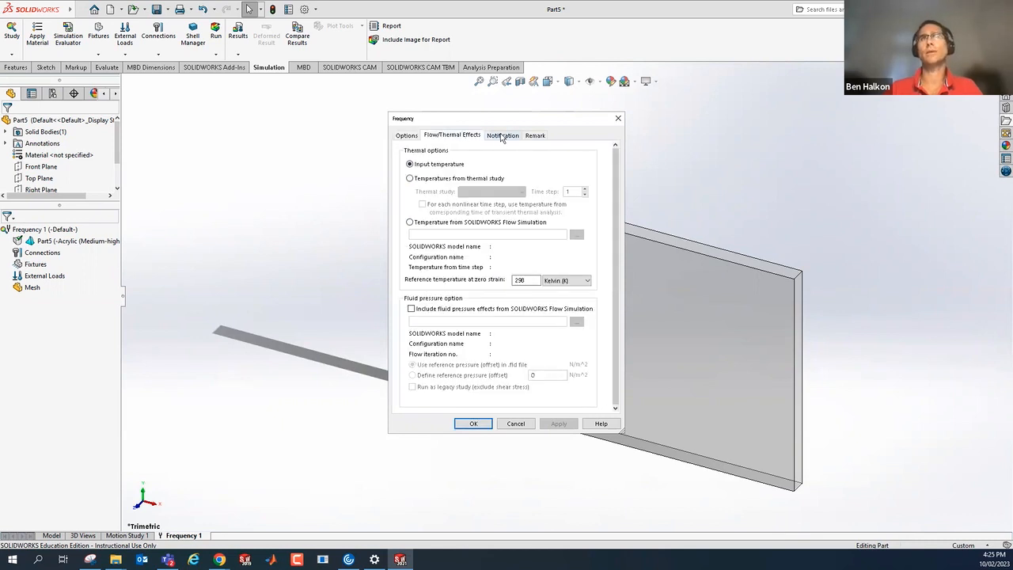
pyautogui.click(501, 136)
pyautogui.click(534, 136)
pyautogui.click(431, 135)
pyautogui.click(405, 136)
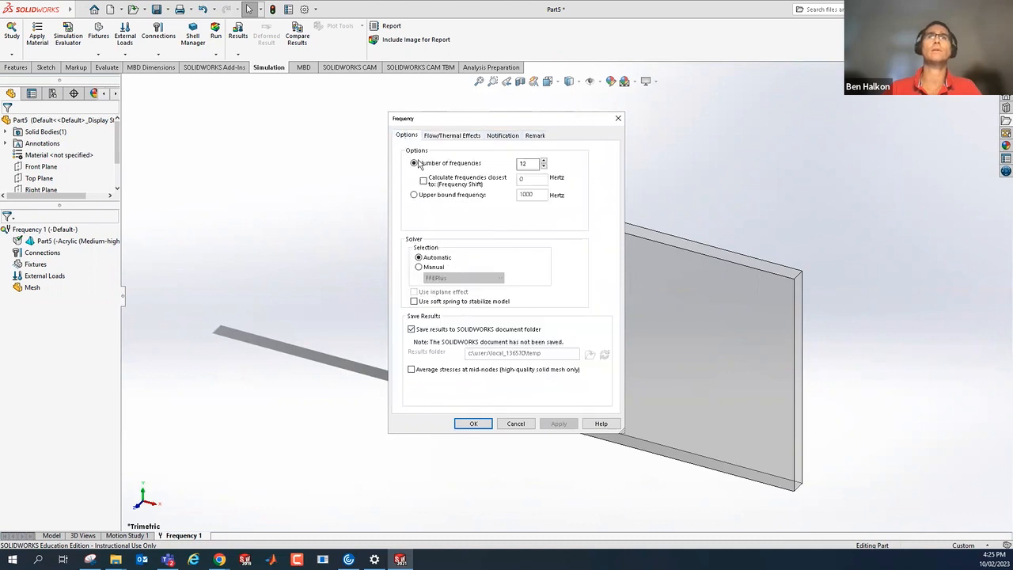
pyautogui.click(473, 425)
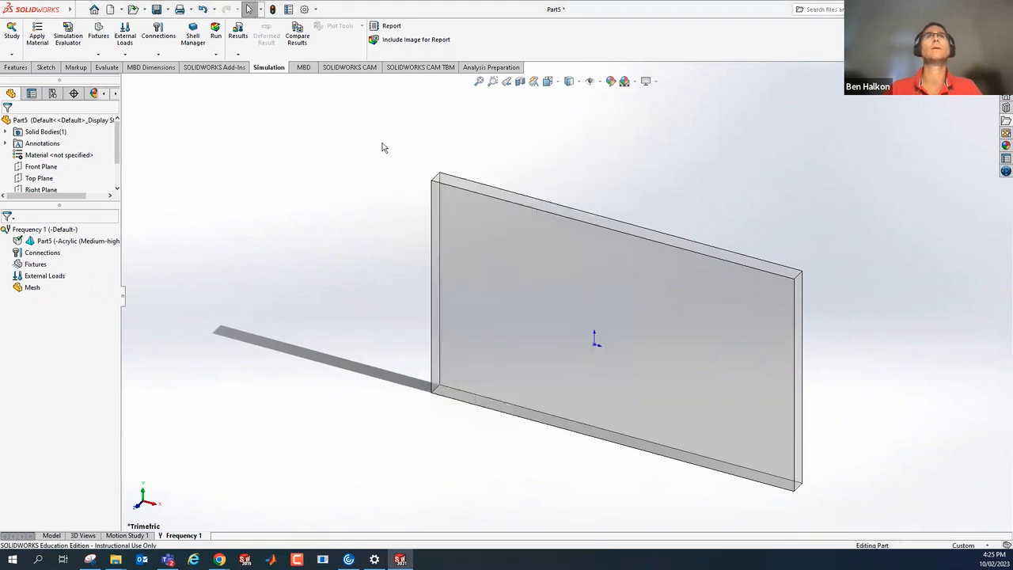
# Create a high-quality standard mesh of the plate at the default density with the mesh parameters enabled
pyautogui.click(215, 55)
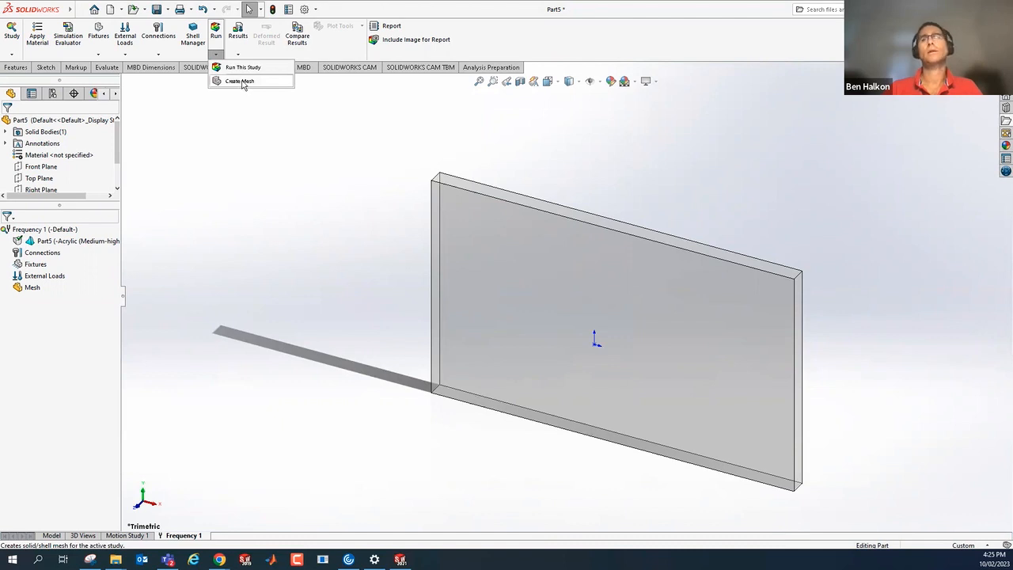
pyautogui.click(241, 82)
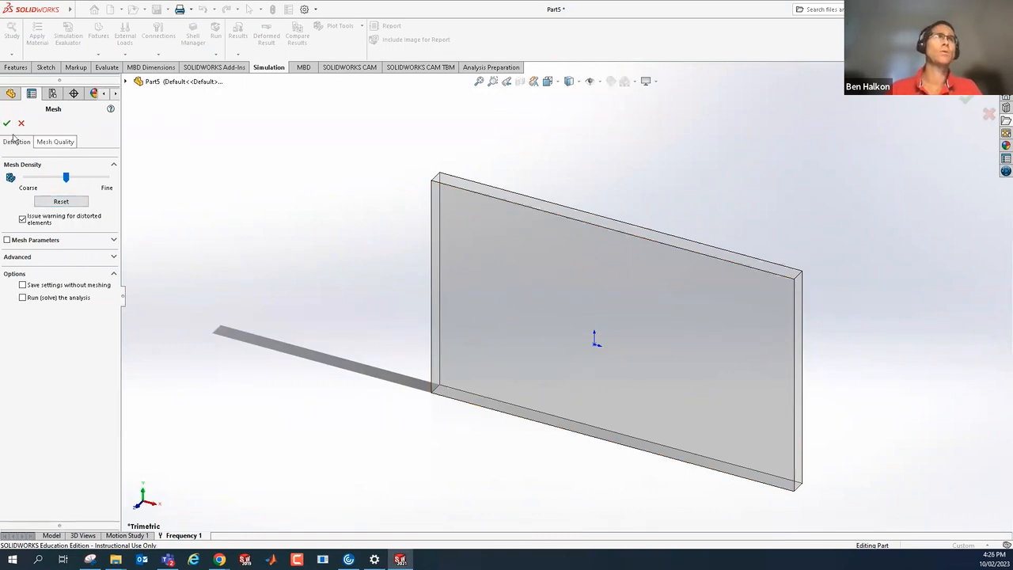
pyautogui.click(114, 240)
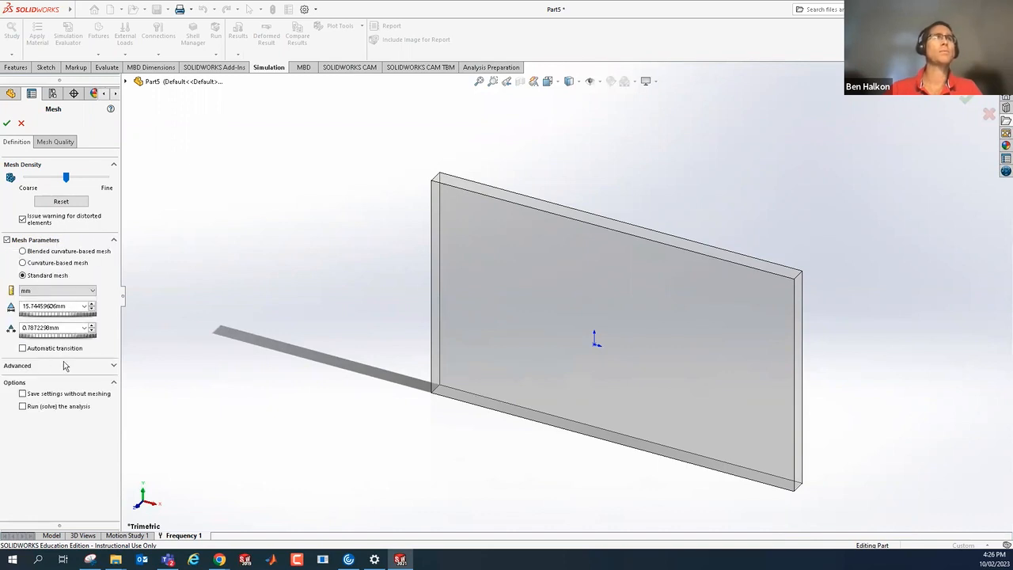
pyautogui.click(113, 366)
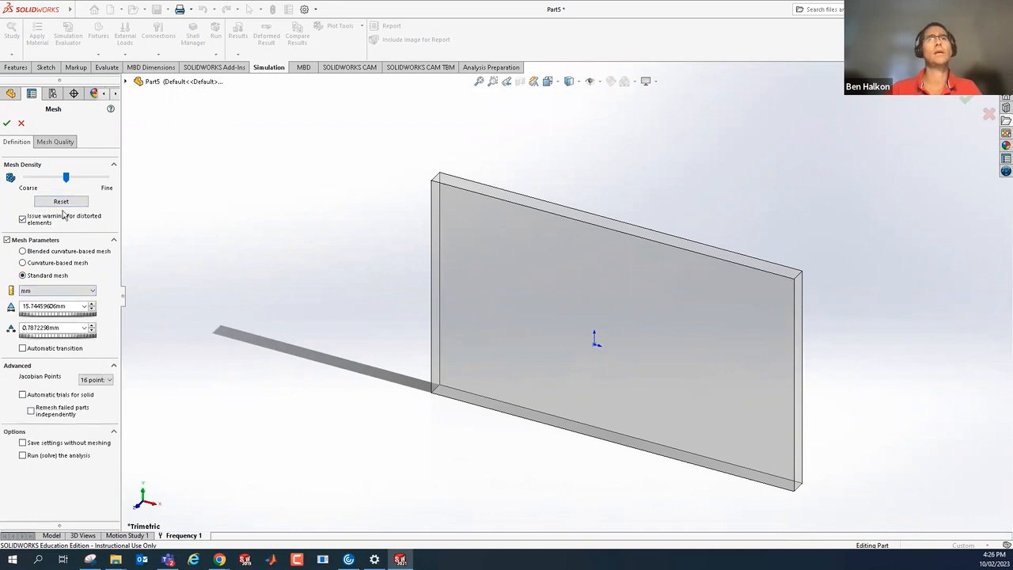
pyautogui.click(49, 143)
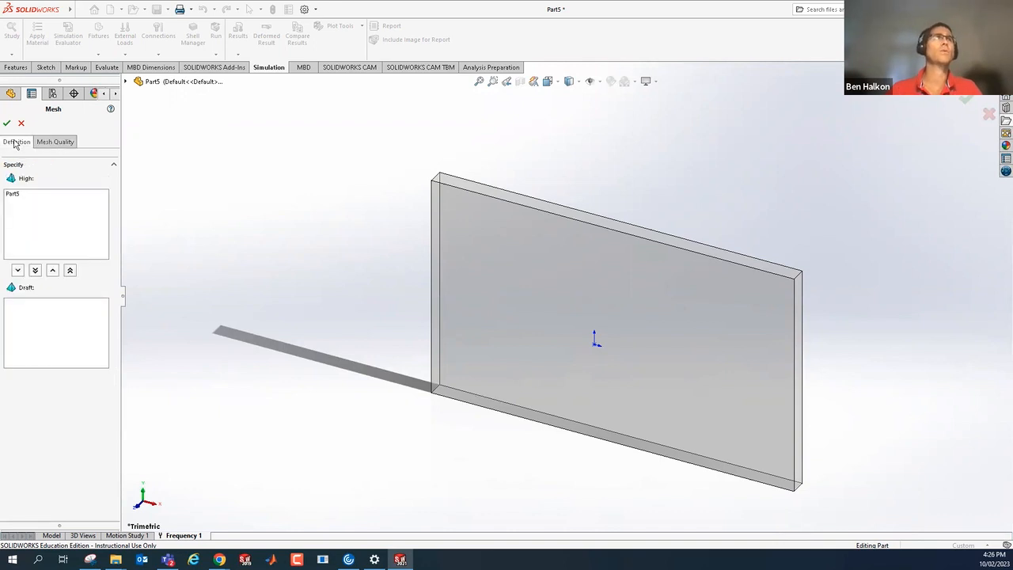
pyautogui.click(14, 142)
pyautogui.click(7, 124)
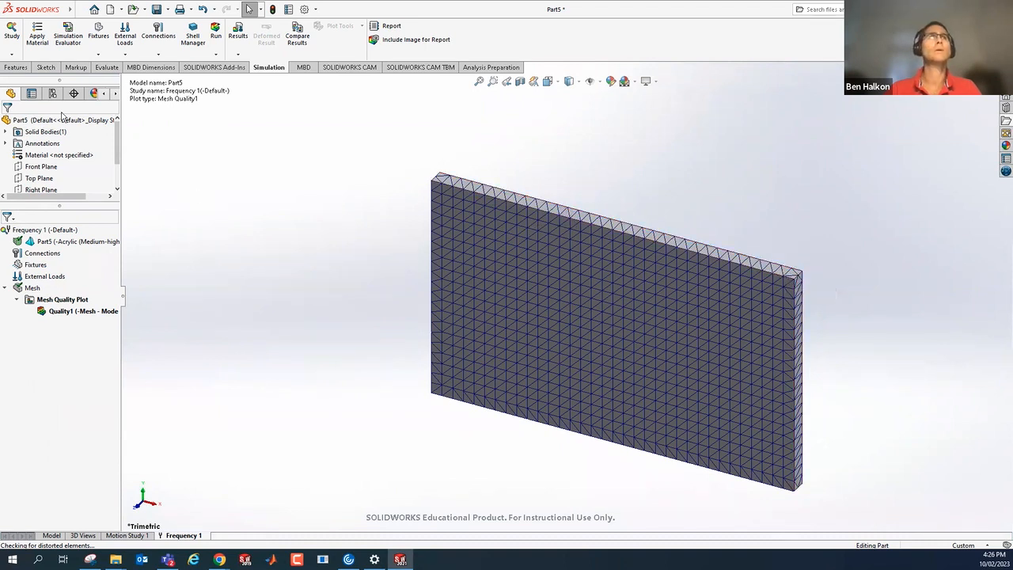
# Remesh the plate with a finer standard mesh, setting the global element size to 10 mm
pyautogui.click(216, 54)
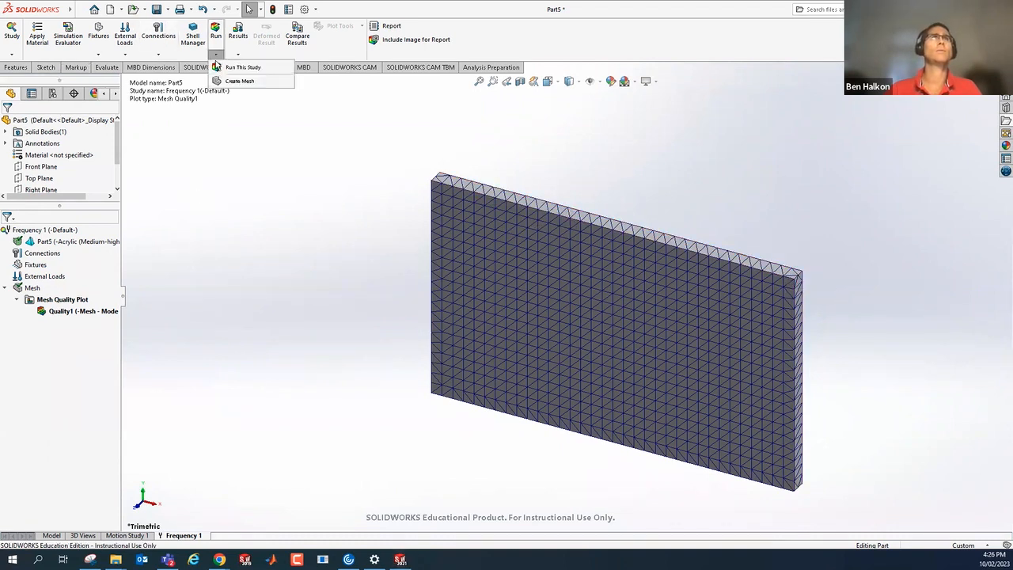
pyautogui.click(227, 81)
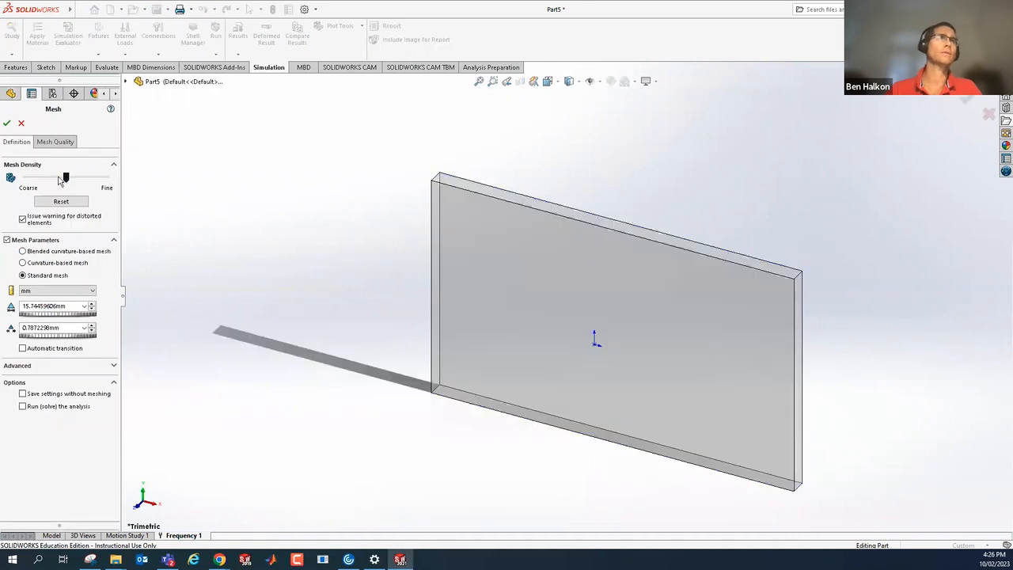
pyautogui.click(74, 181)
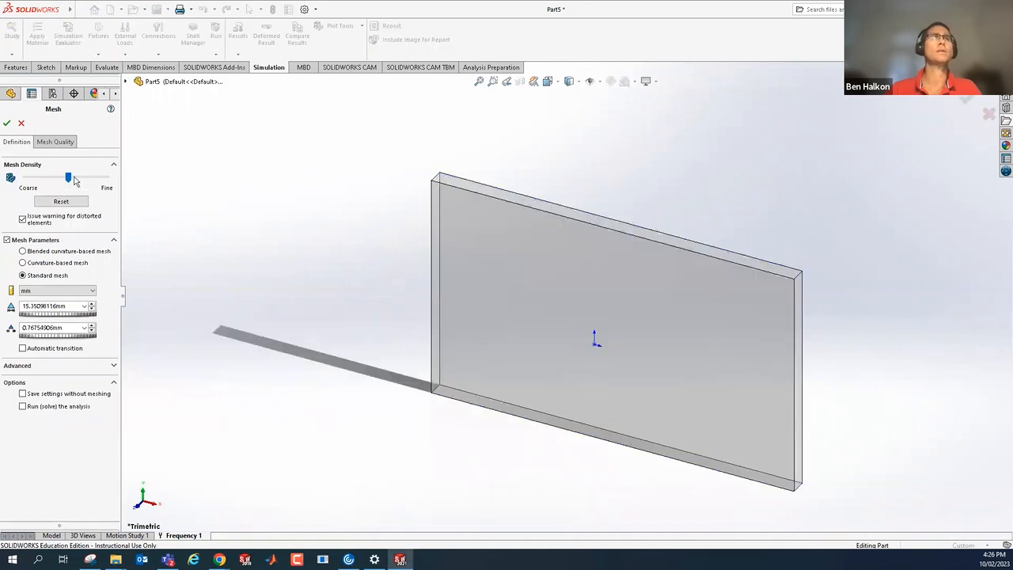
pyautogui.click(78, 181)
pyautogui.click(80, 180)
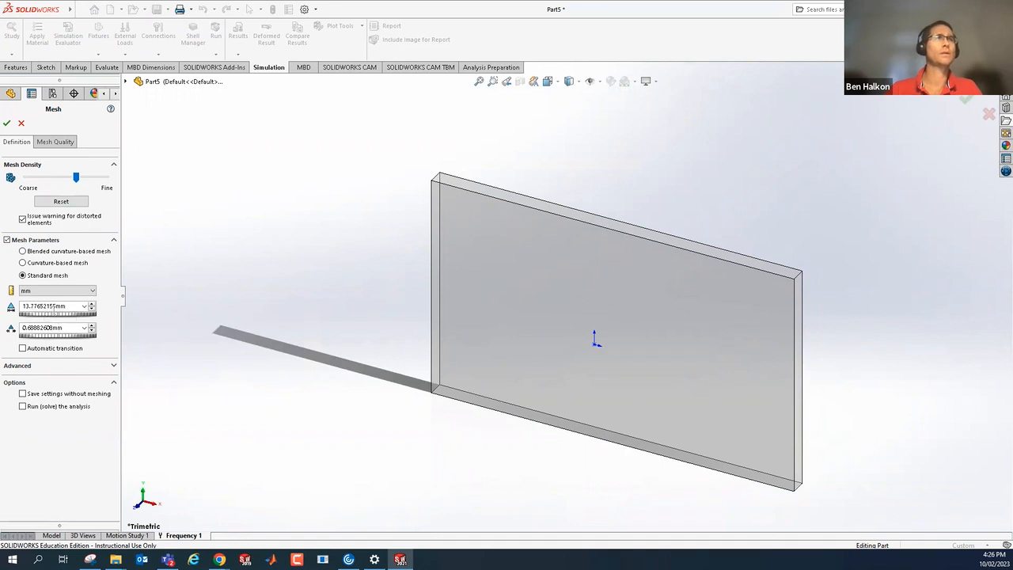
pyautogui.doubleClick(44, 306)
pyautogui.write('10.00mm')
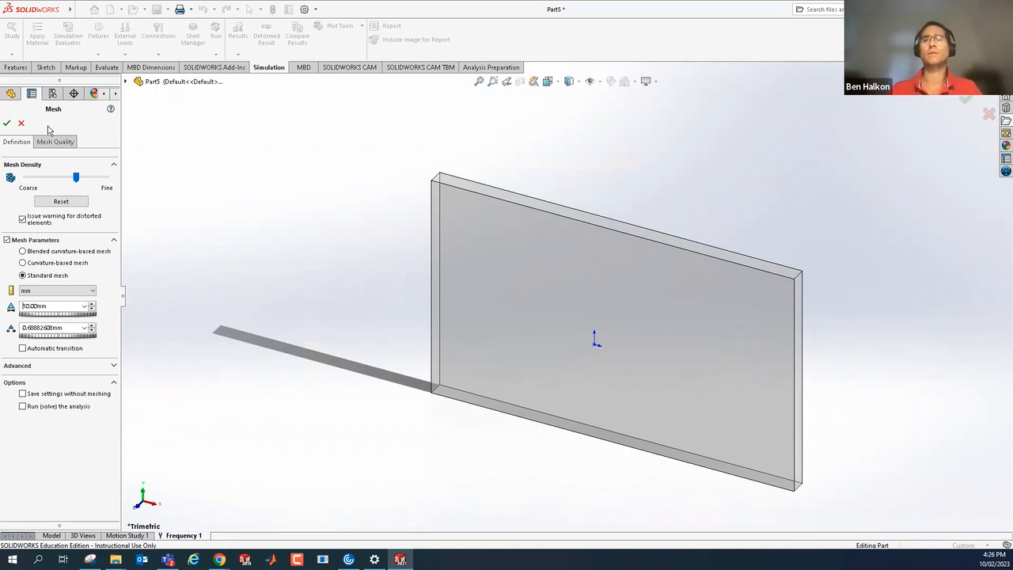
pyautogui.click(7, 125)
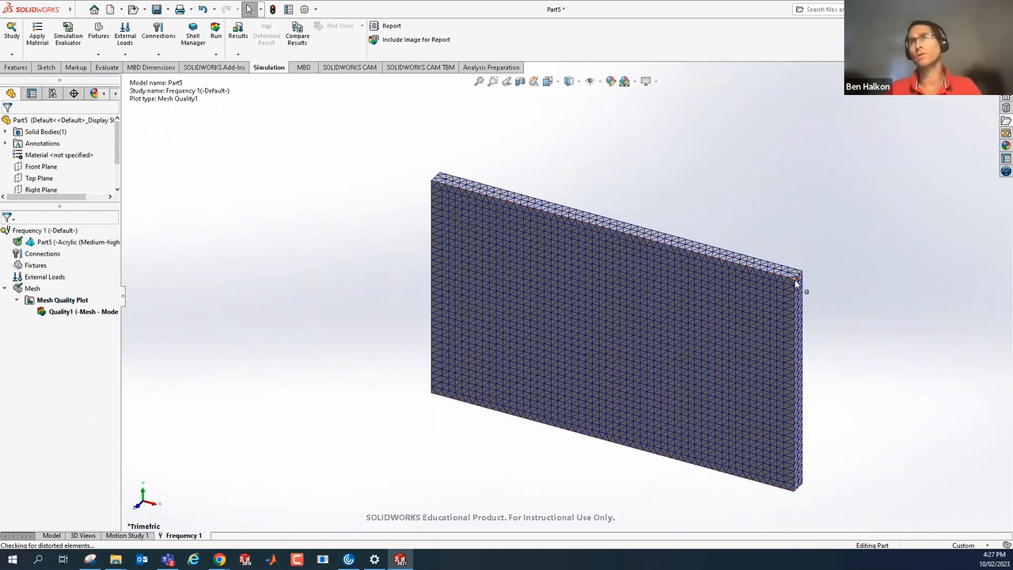
# Check the refined mesh at a corner of the plate and run the frequency study
pyautogui.click(492, 81)
pyautogui.moveTo(420, 159); pyautogui.dragTo(450, 193)
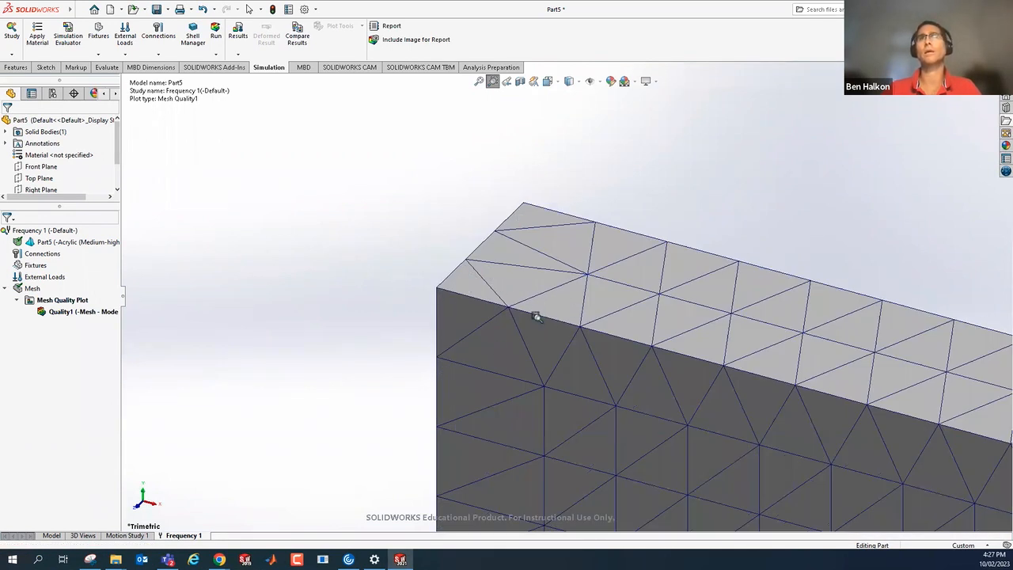
pyautogui.click(493, 81)
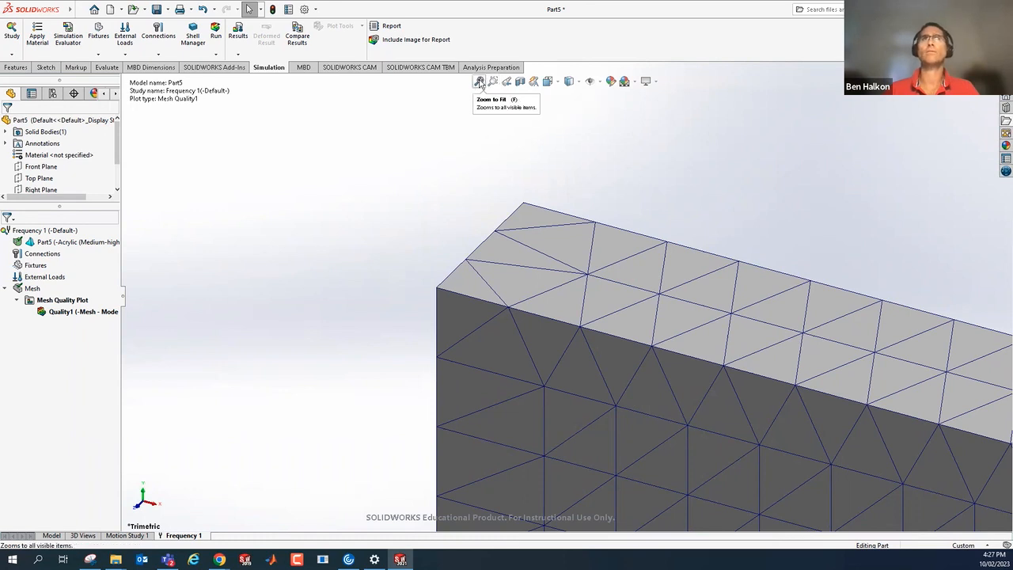
pyautogui.click(479, 81)
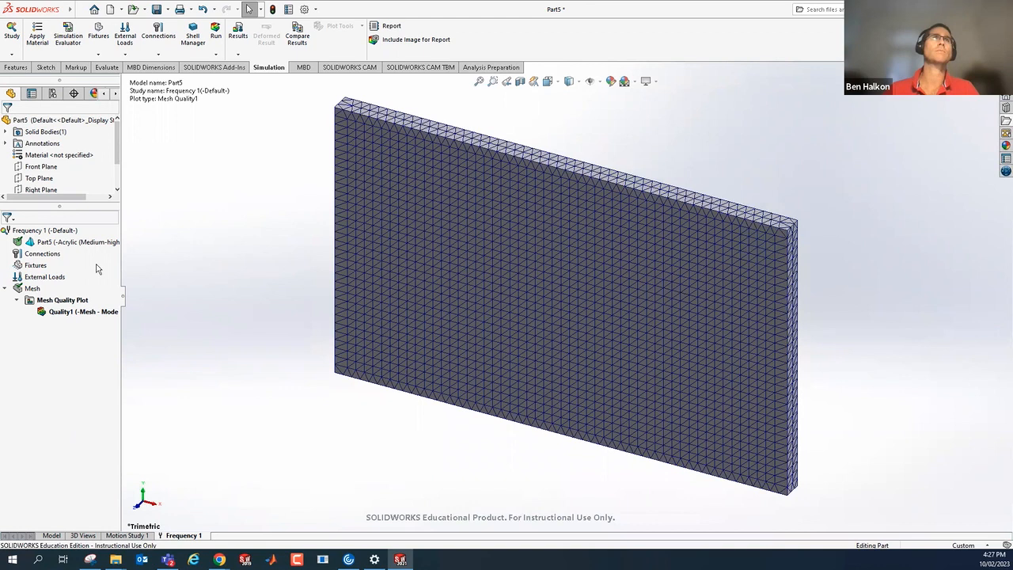
pyautogui.click(215, 33)
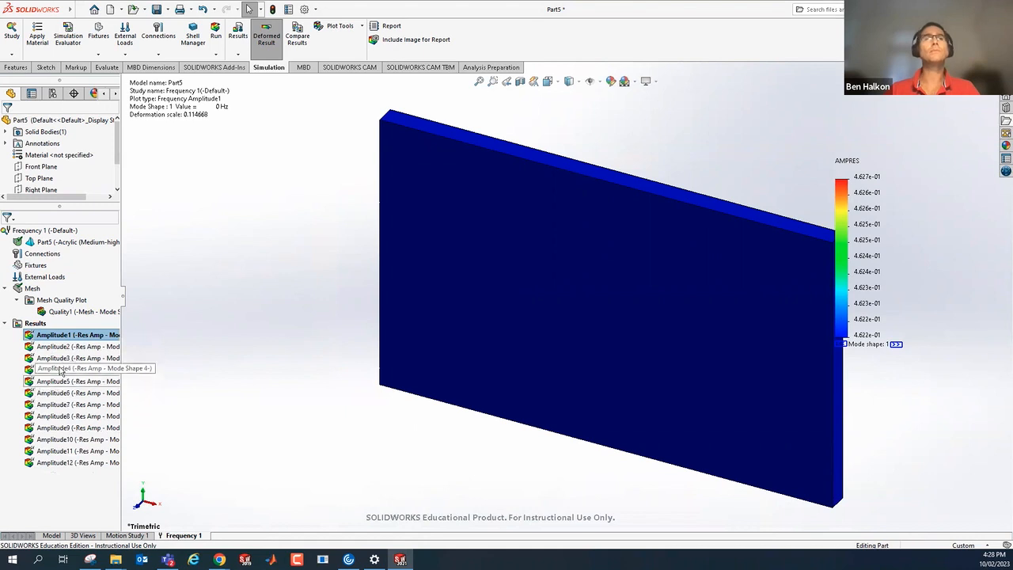
# Display the amplitude plots of mode shapes 1 through 6 in turn and examine each frequency and deformation
pyautogui.click(69, 336)
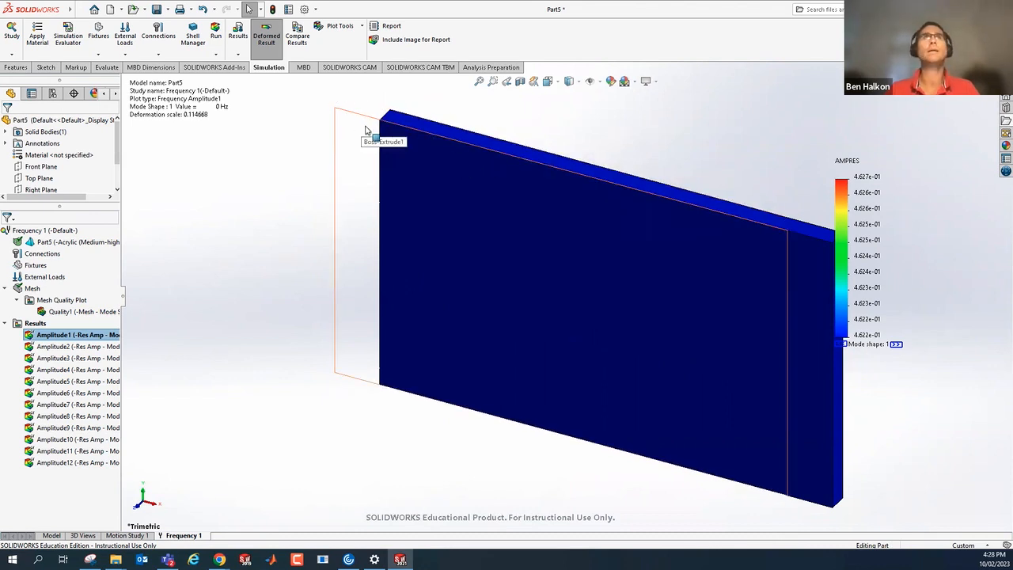
pyautogui.click(82, 349)
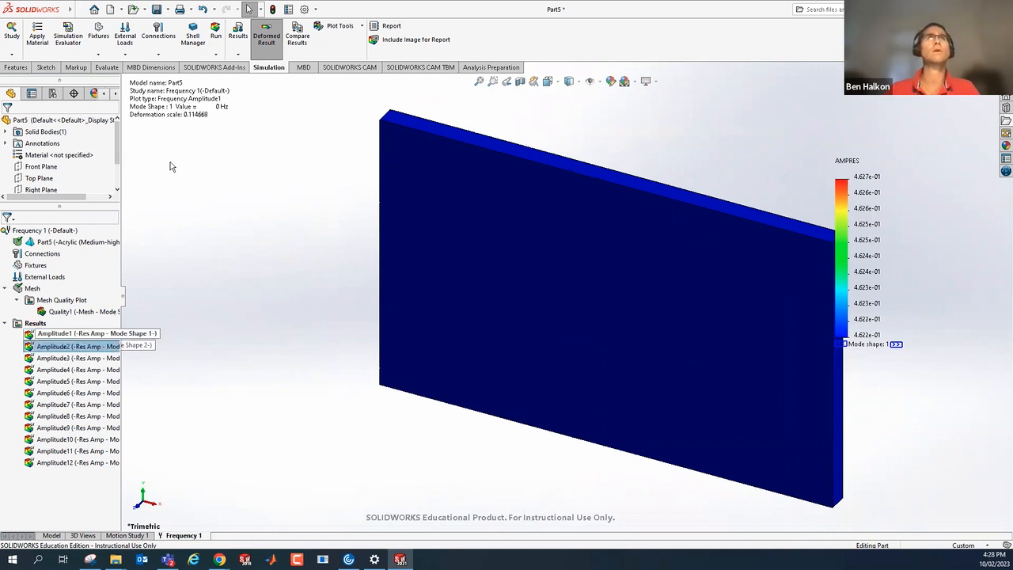
pyautogui.doubleClick(82, 348)
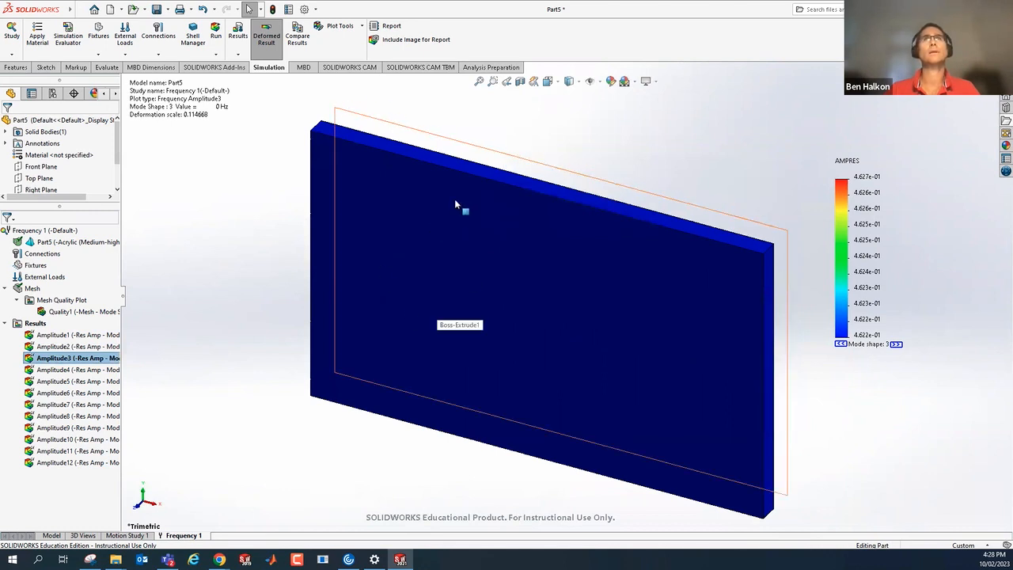
pyautogui.doubleClick(66, 369)
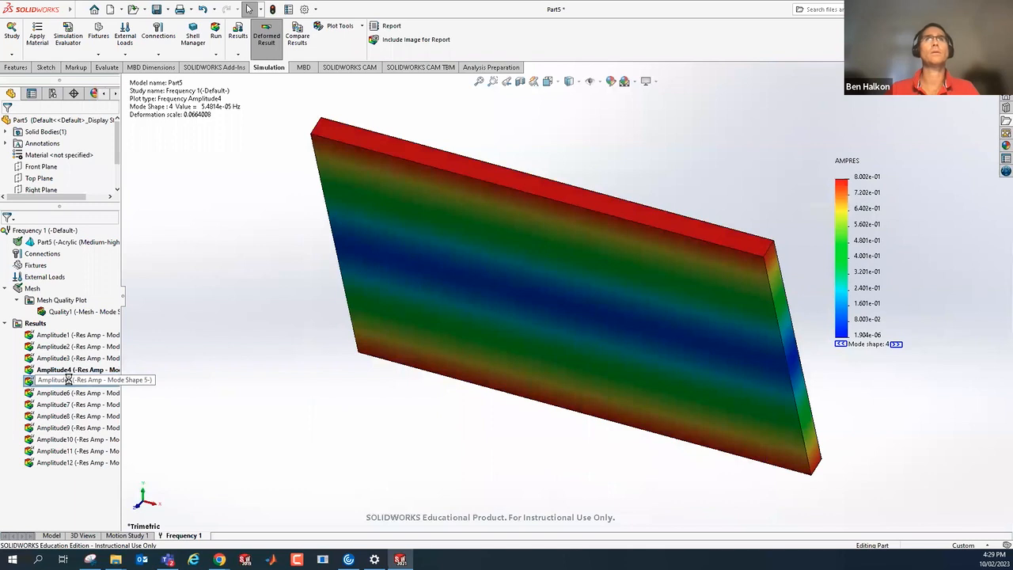
pyautogui.doubleClick(68, 380)
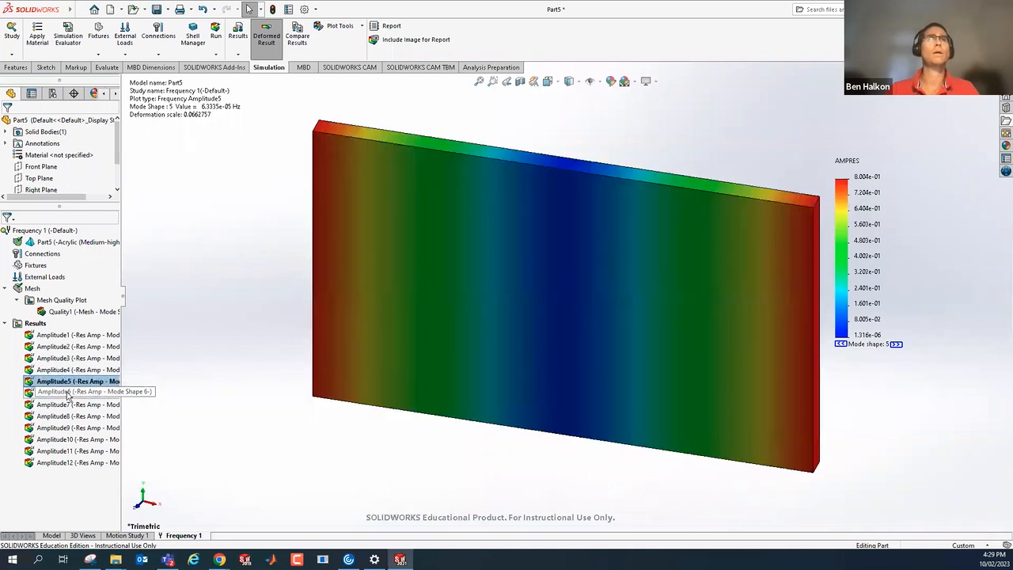
pyautogui.doubleClick(66, 393)
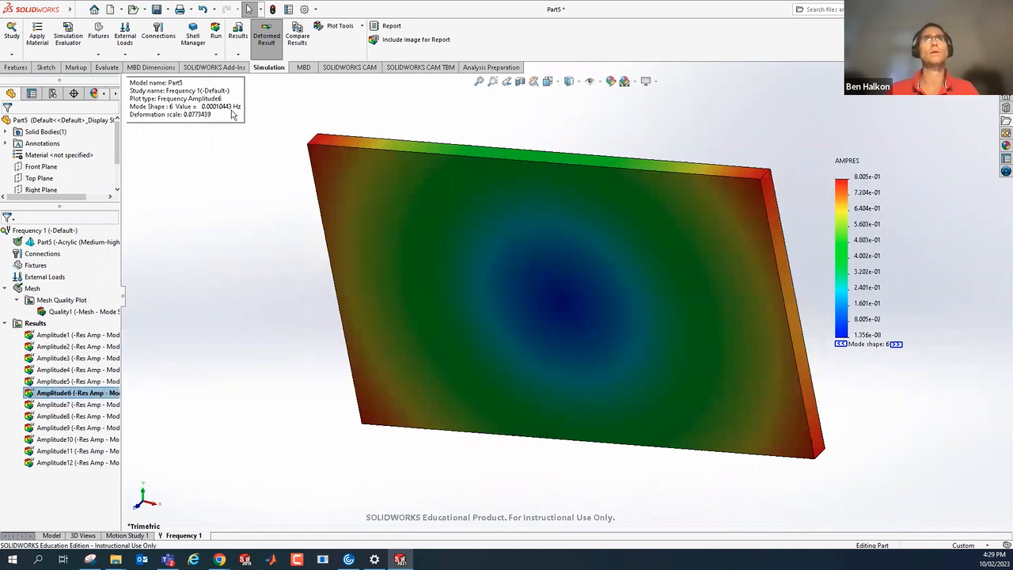
# Display the amplitude plots of mode shapes 7 and 8 and compare their frequencies and deformed shapes
pyautogui.doubleClick(79, 403)
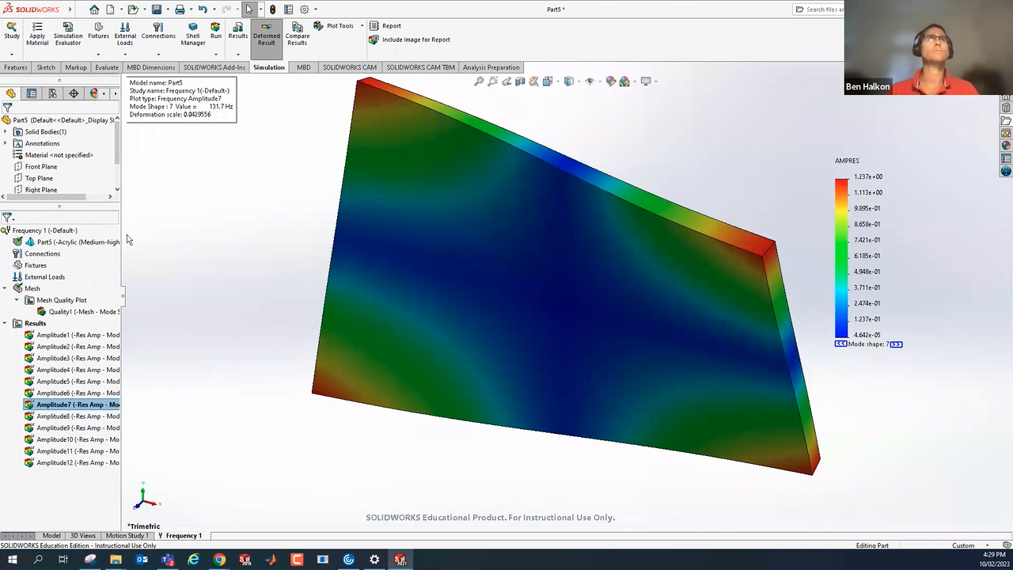
pyautogui.doubleClick(71, 415)
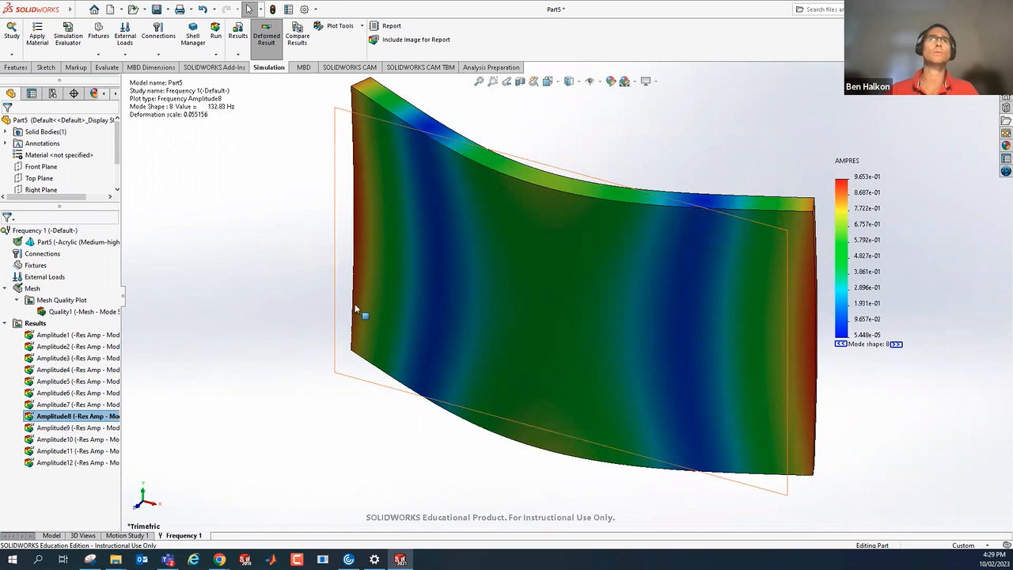
pyautogui.doubleClick(67, 428)
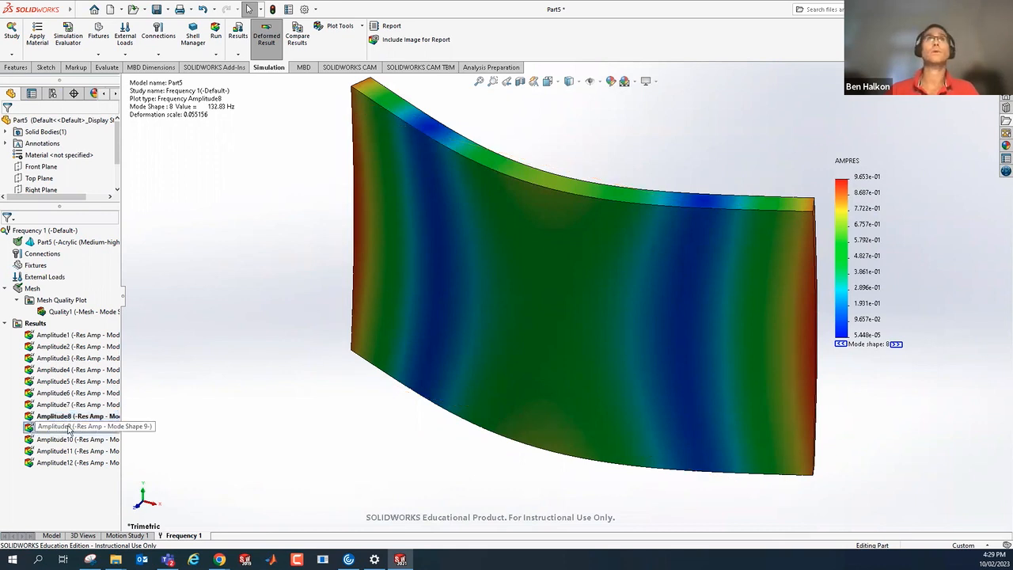
pyautogui.doubleClick(73, 405)
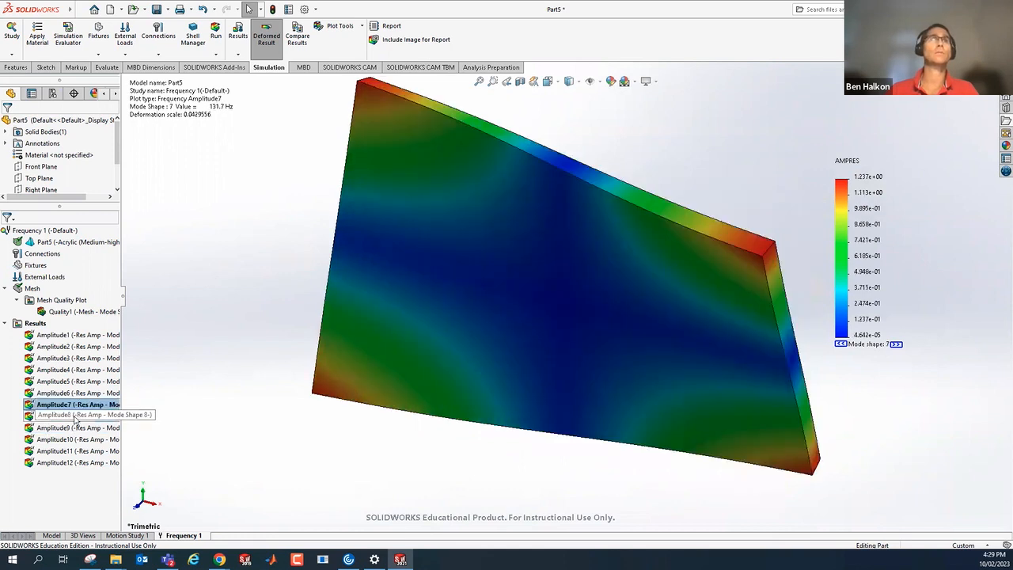
pyautogui.doubleClick(77, 415)
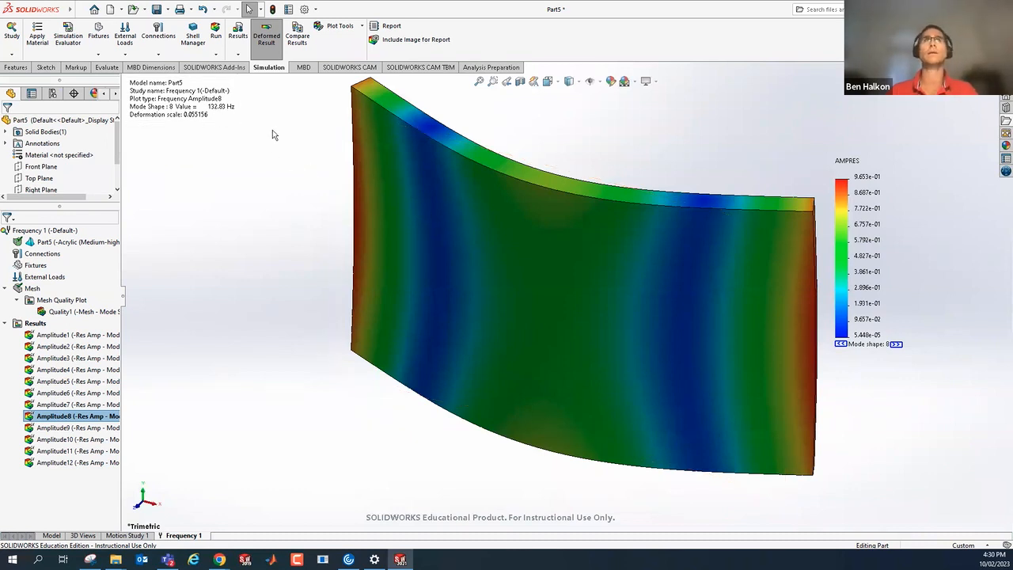
# Display the amplitude plots of mode shapes 9 through 12 in turn and examine each frequency and deformation
pyautogui.doubleClick(80, 428)
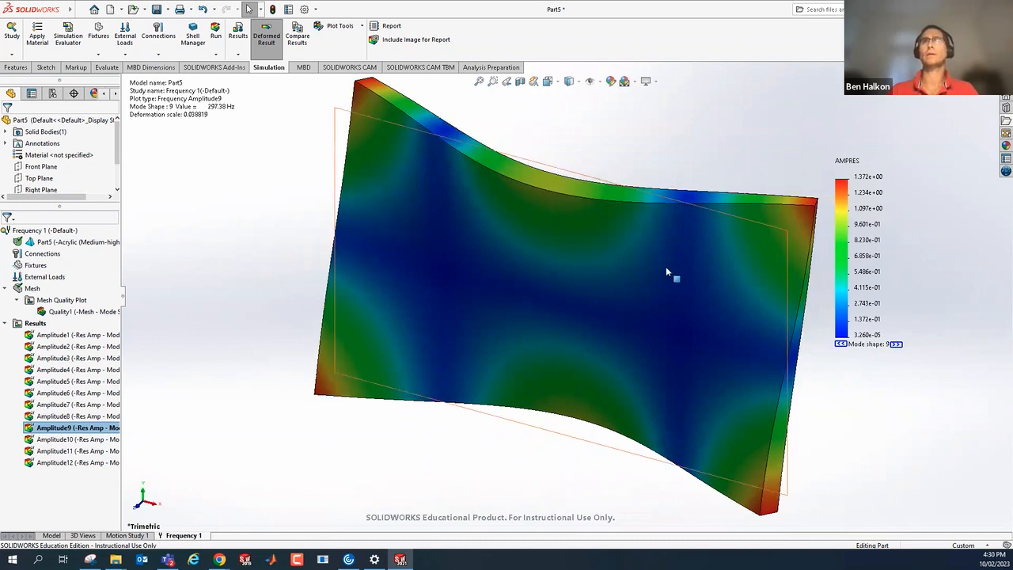
pyautogui.doubleClick(57, 441)
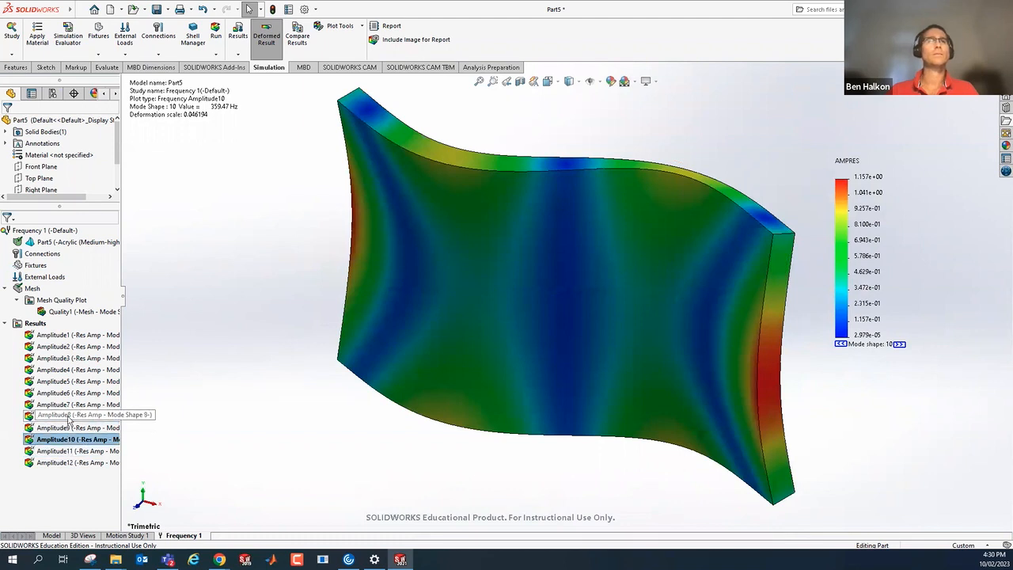
pyautogui.doubleClick(64, 449)
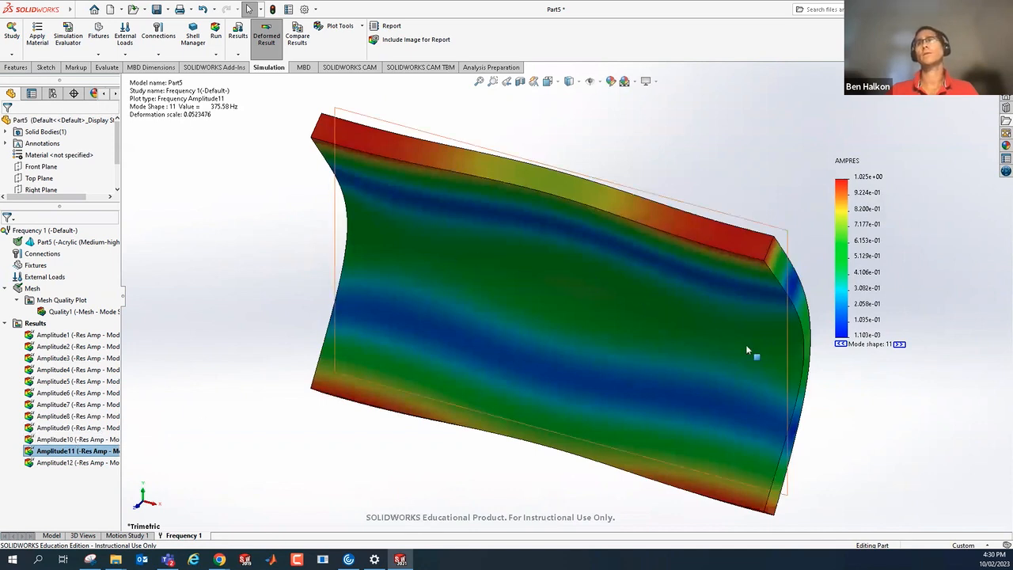
pyautogui.doubleClick(88, 462)
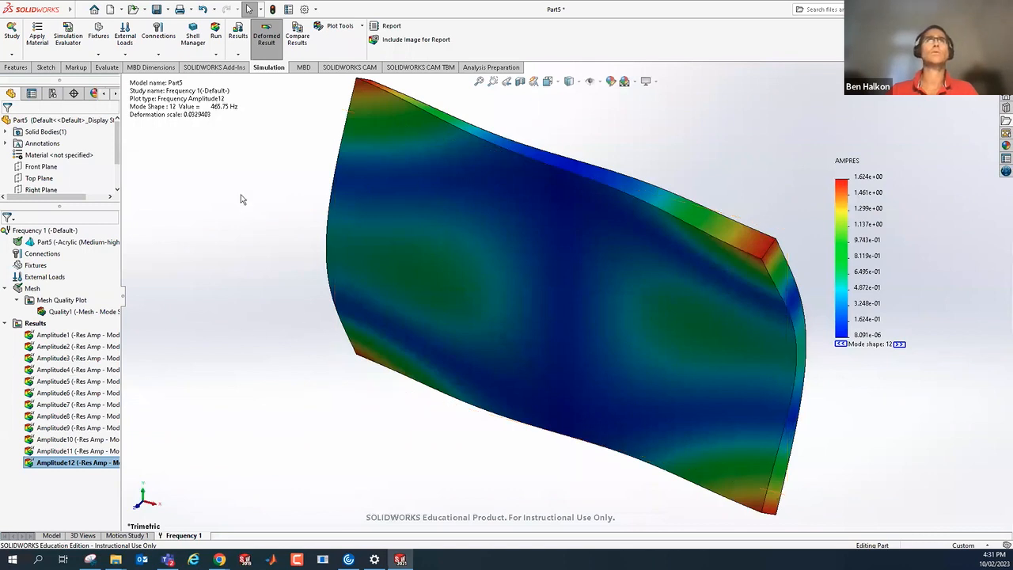
# List the study's resonant frequencies and enlarge the list window to show all 12 modes
pyautogui.click(239, 55)
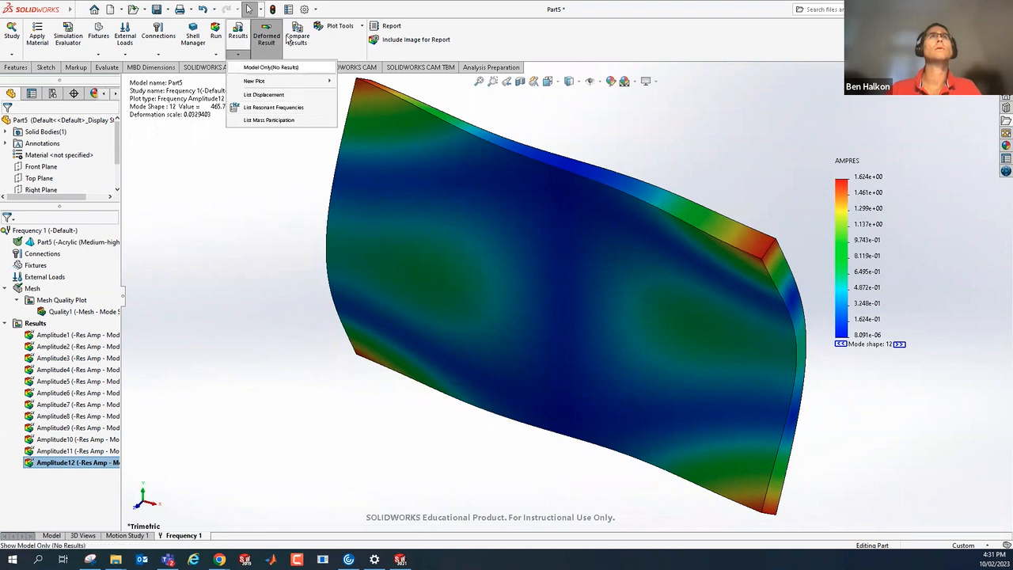
pyautogui.click(239, 55)
pyautogui.click(239, 58)
pyautogui.click(265, 106)
pyautogui.moveTo(452, 212); pyautogui.dragTo(199, 331)
pyautogui.moveTo(360, 457); pyautogui.dragTo(406, 527)
# Capture a screenshot of the mode and frequency table, then close the list
pyautogui.press('super+shift+4')
pyautogui.moveTo(339, 465)
pyautogui.mouseDown()
pyautogui.moveTo(136, 345)
pyautogui.moveTo(150, 341)
pyautogui.mouseUp()
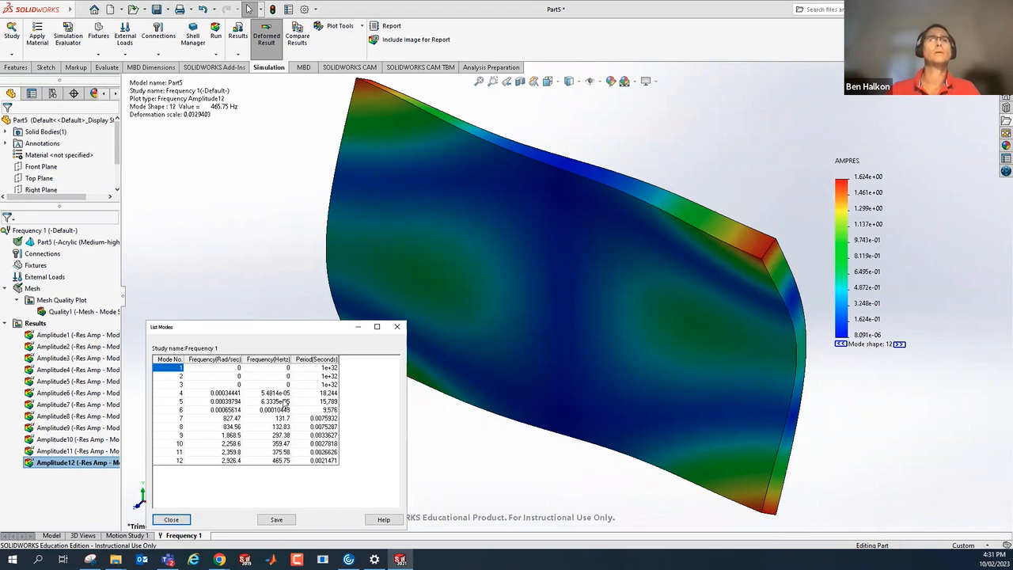
pyautogui.click(171, 520)
# Animate the mode shape 12 plot at a speed of 110, pause it and close the animation
pyautogui.click(339, 25)
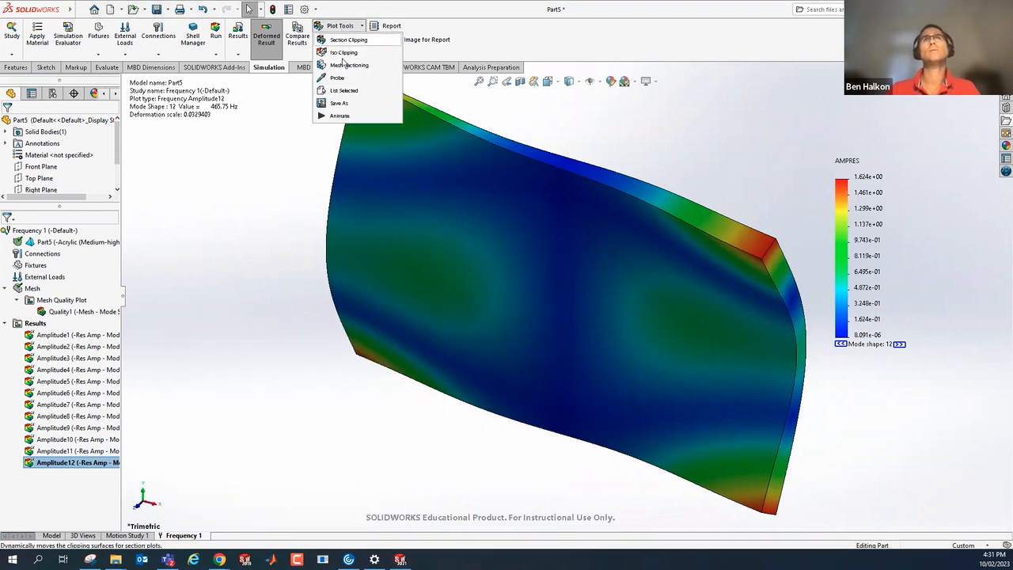
pyautogui.click(339, 116)
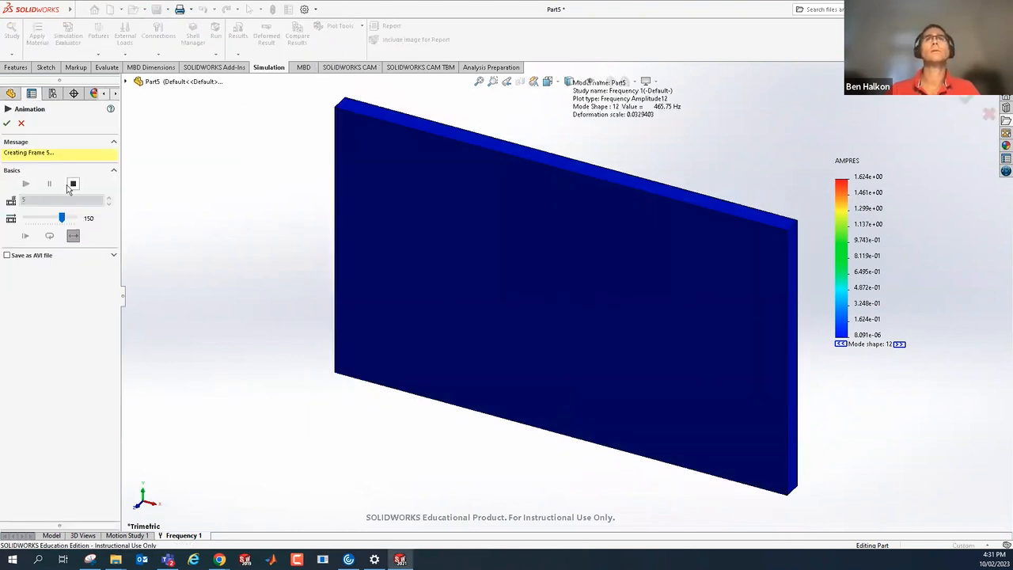
pyautogui.moveTo(61, 230); pyautogui.dragTo(51, 230)
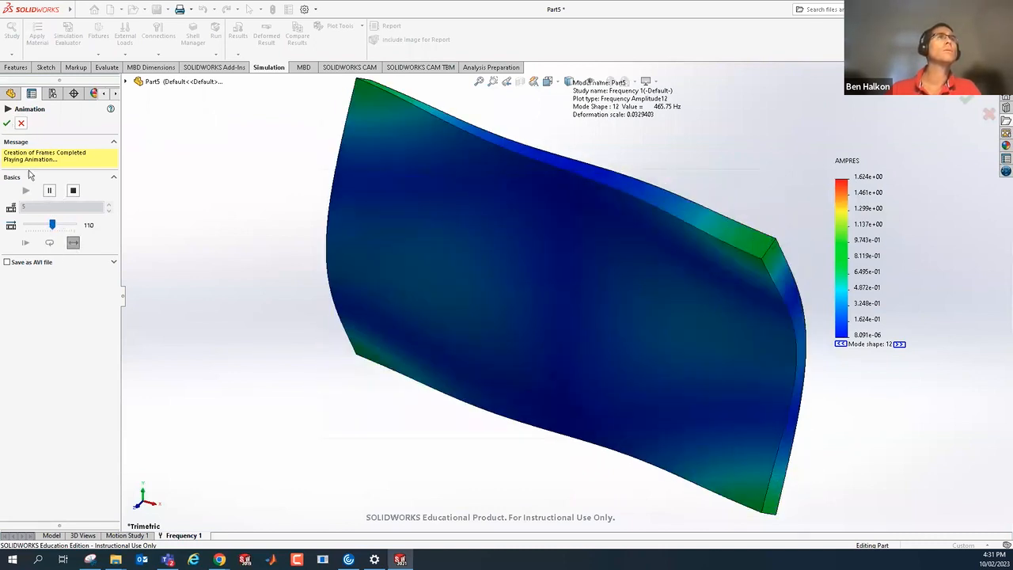
pyautogui.click(49, 191)
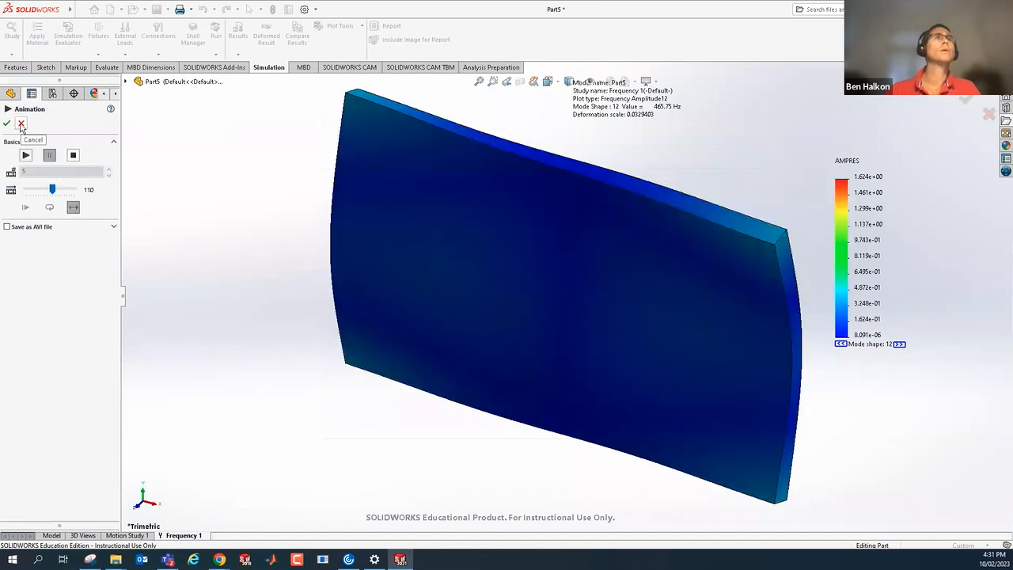
pyautogui.click(19, 125)
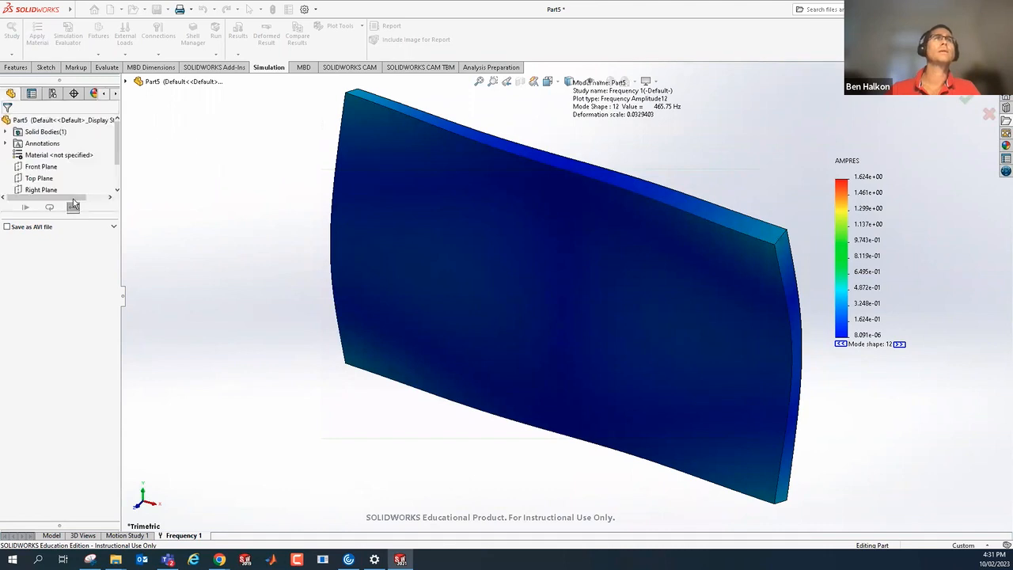
# Animate the mode shape 8 plot at a speed of 134, saving it as an AVI file with Media player viewing enabled
pyautogui.click(77, 416)
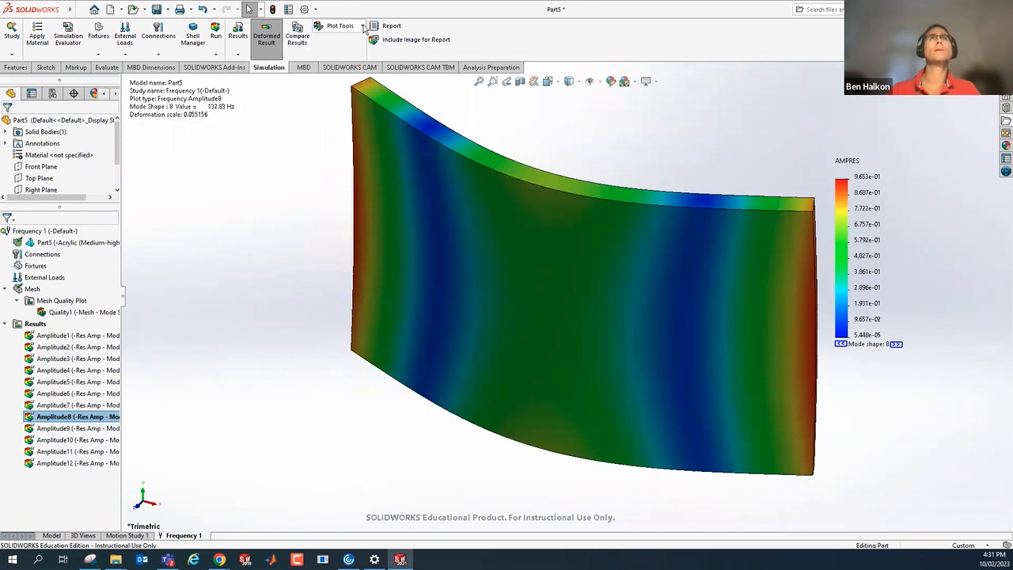
pyautogui.click(363, 26)
pyautogui.click(339, 115)
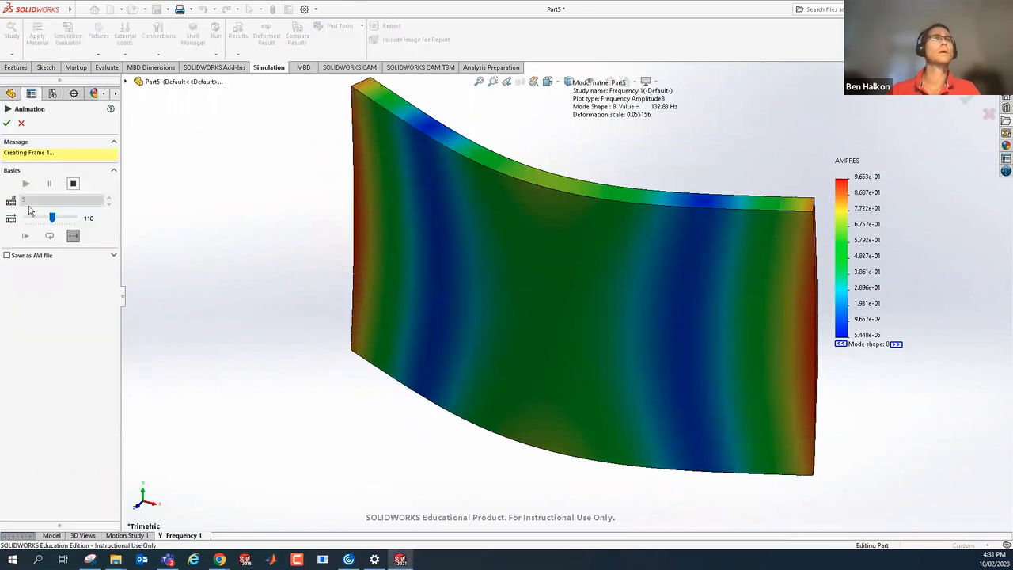
pyautogui.click(8, 256)
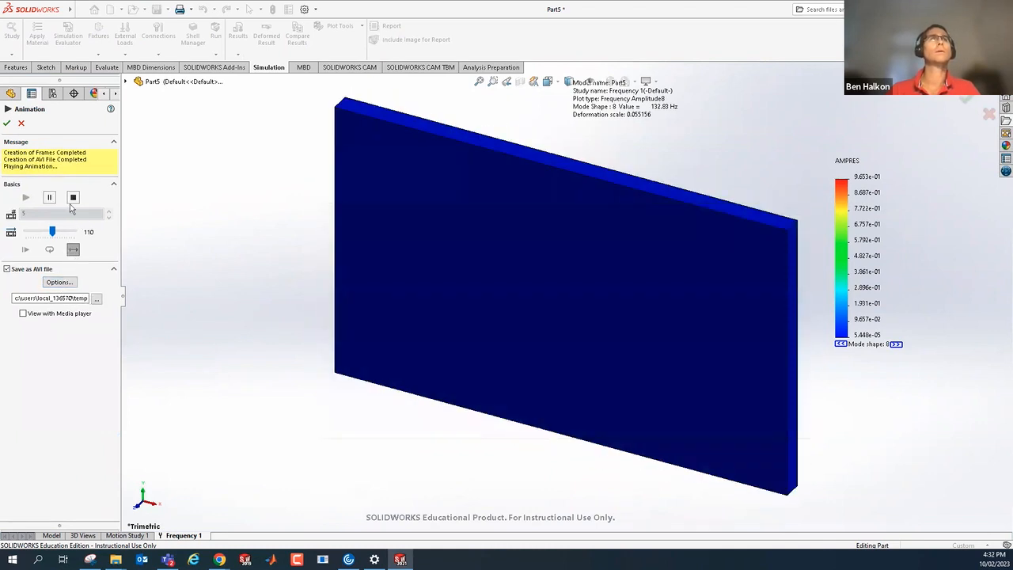
pyautogui.moveTo(52, 232); pyautogui.dragTo(58, 232)
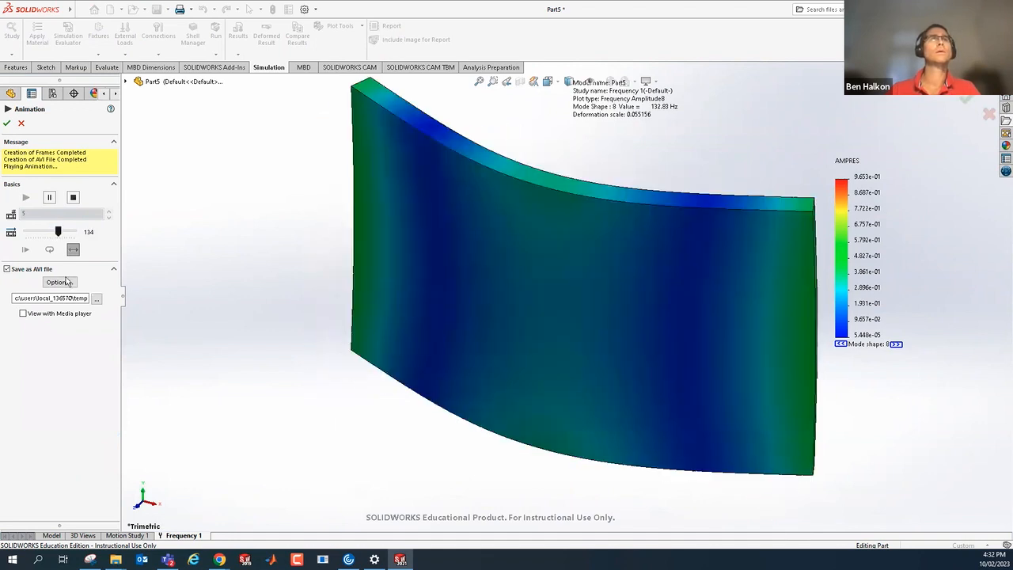
pyautogui.click(45, 314)
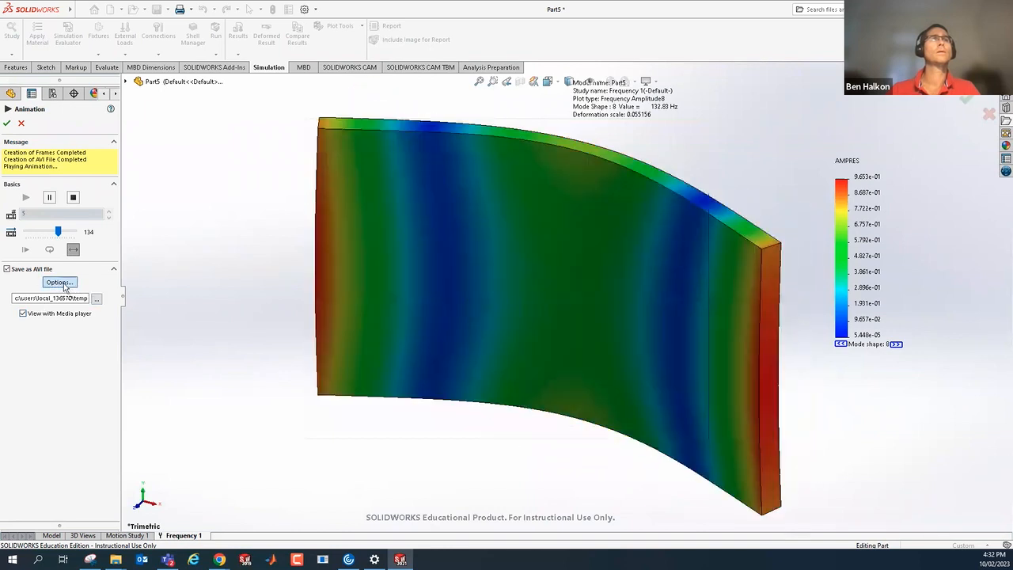